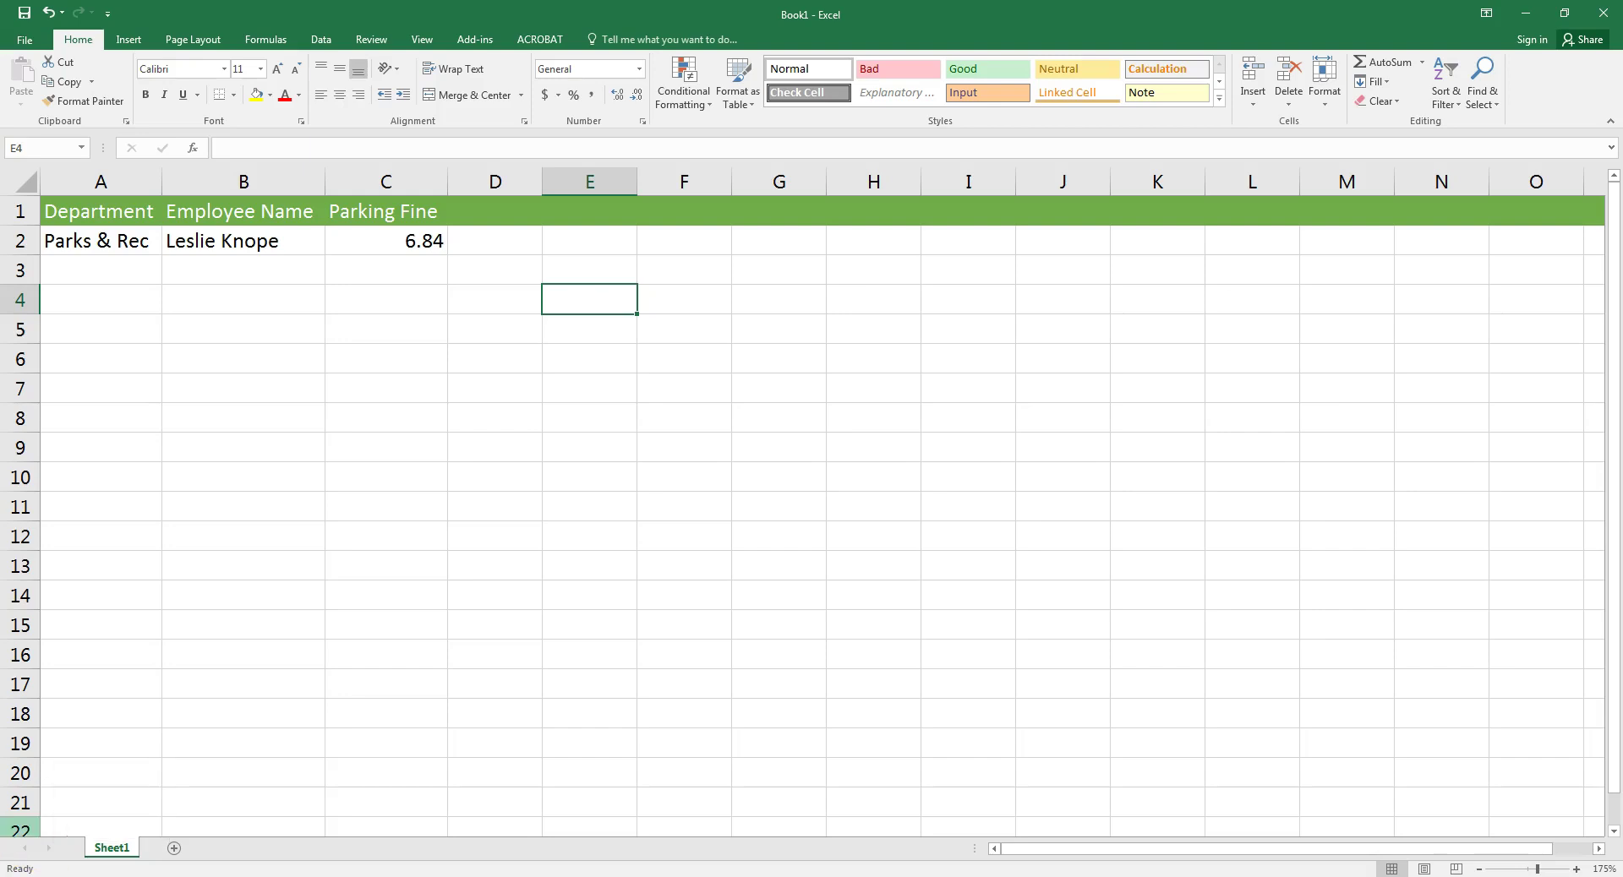
Type 'p' in A3 and accept the Parks & Rec AutoComplete suggestion.
left_click(81, 270)
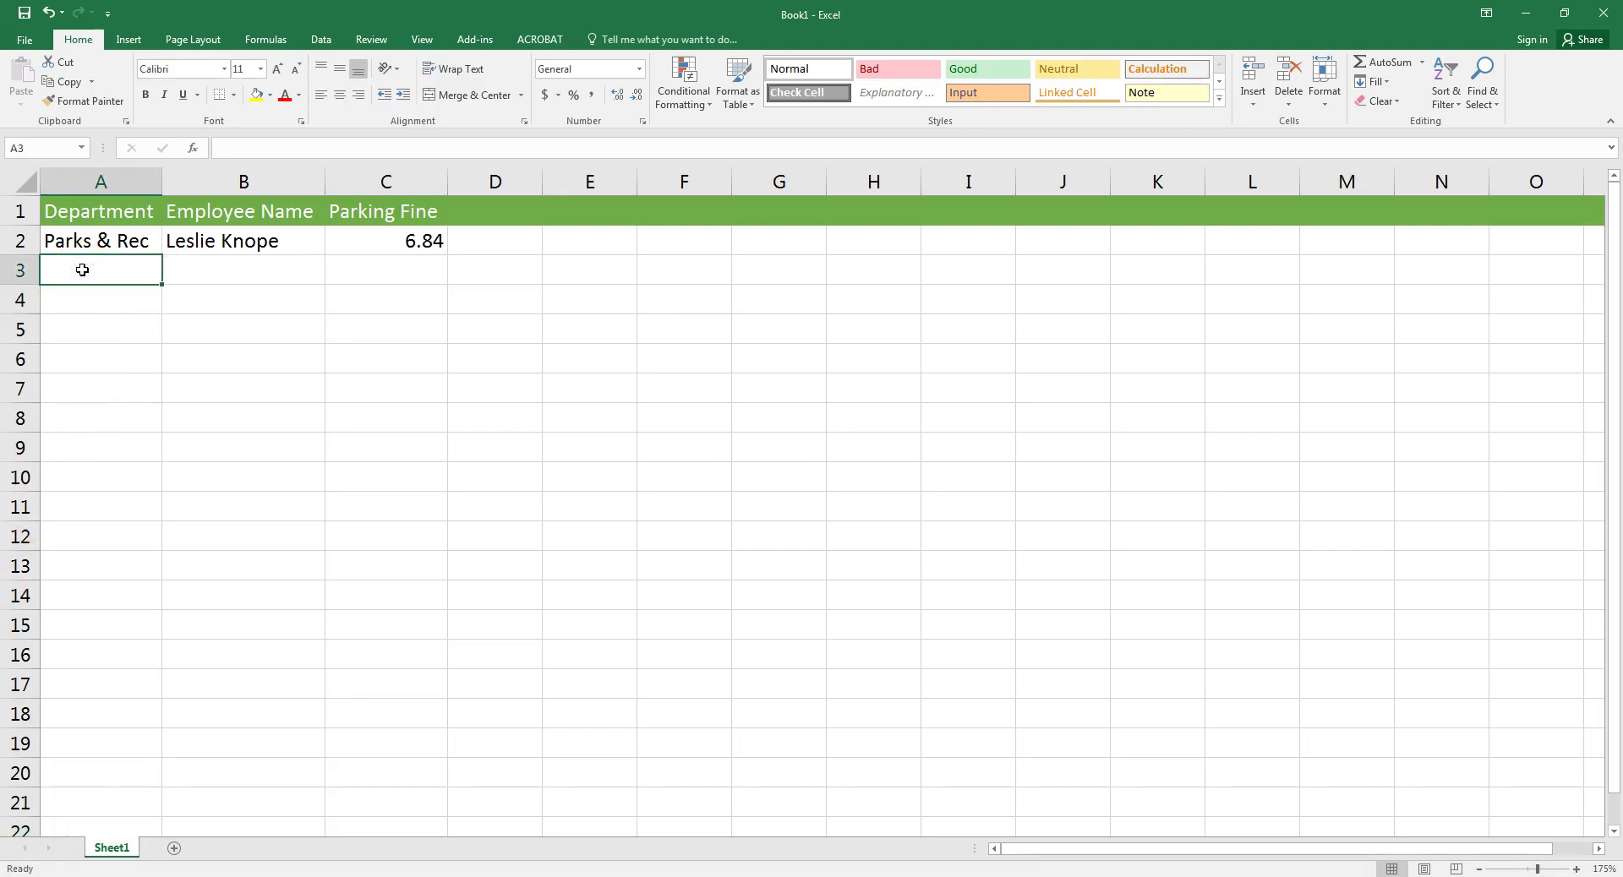
type("parks & Rec")
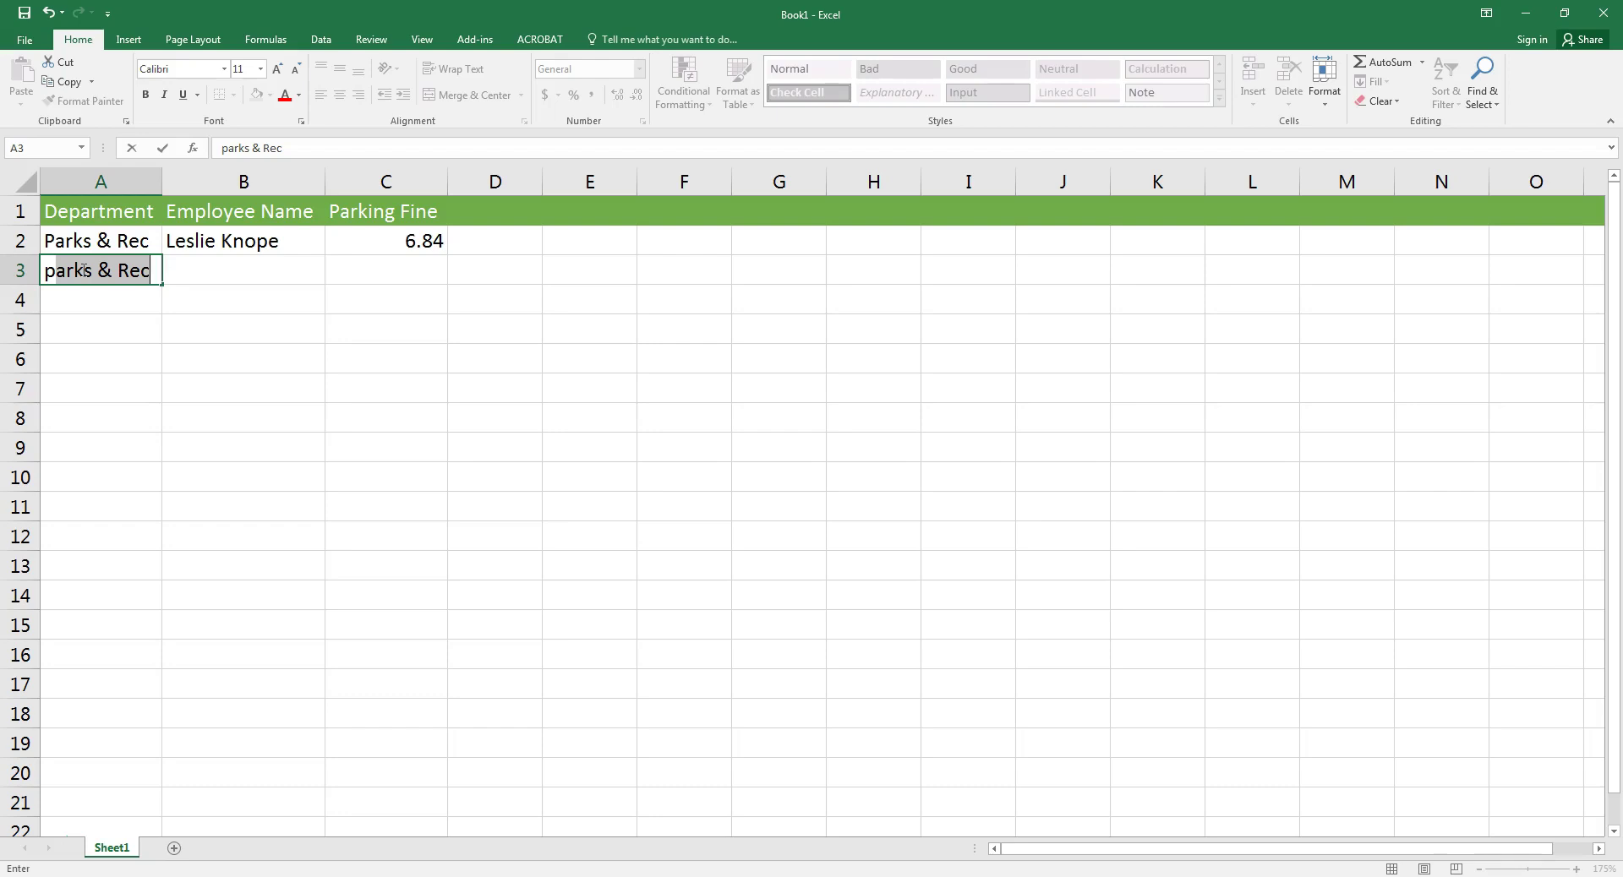
key("Tab")
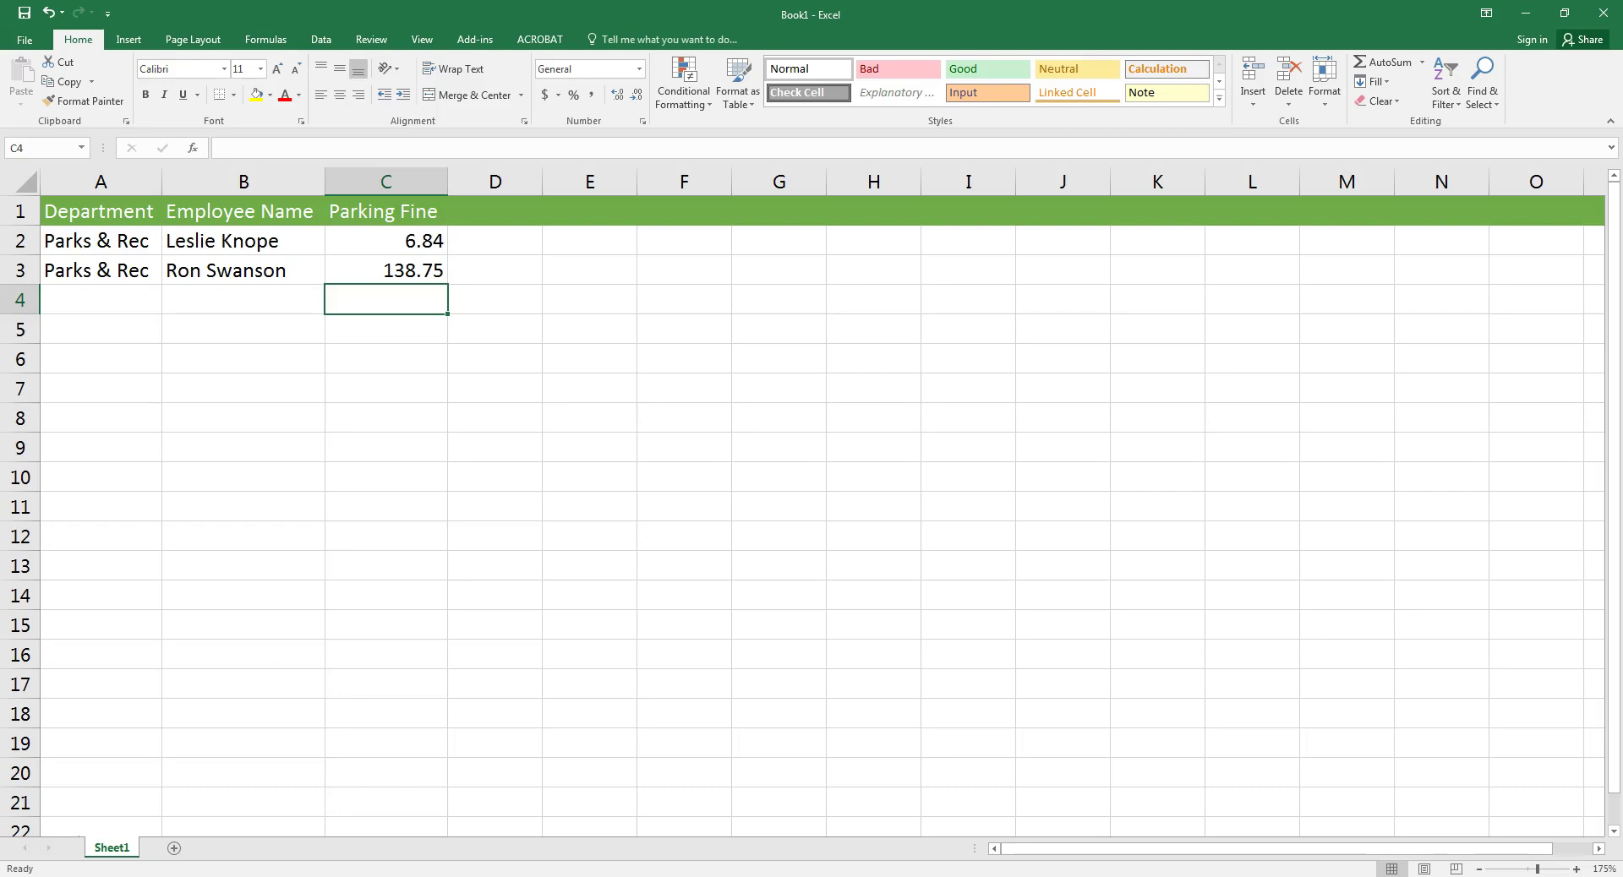
left_click(107, 298)
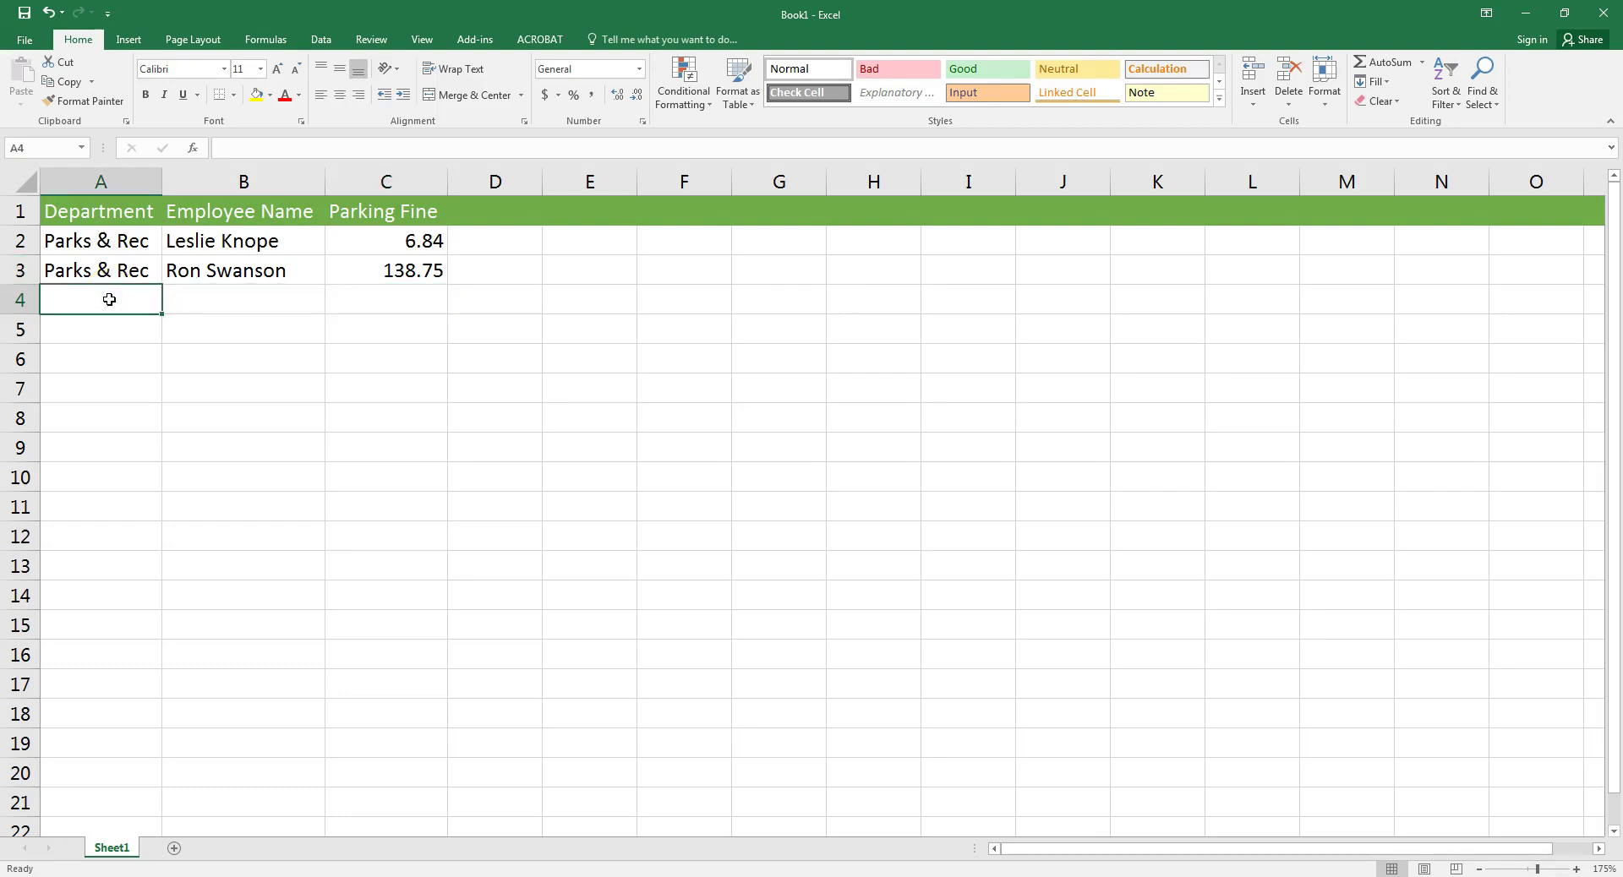
type("p")
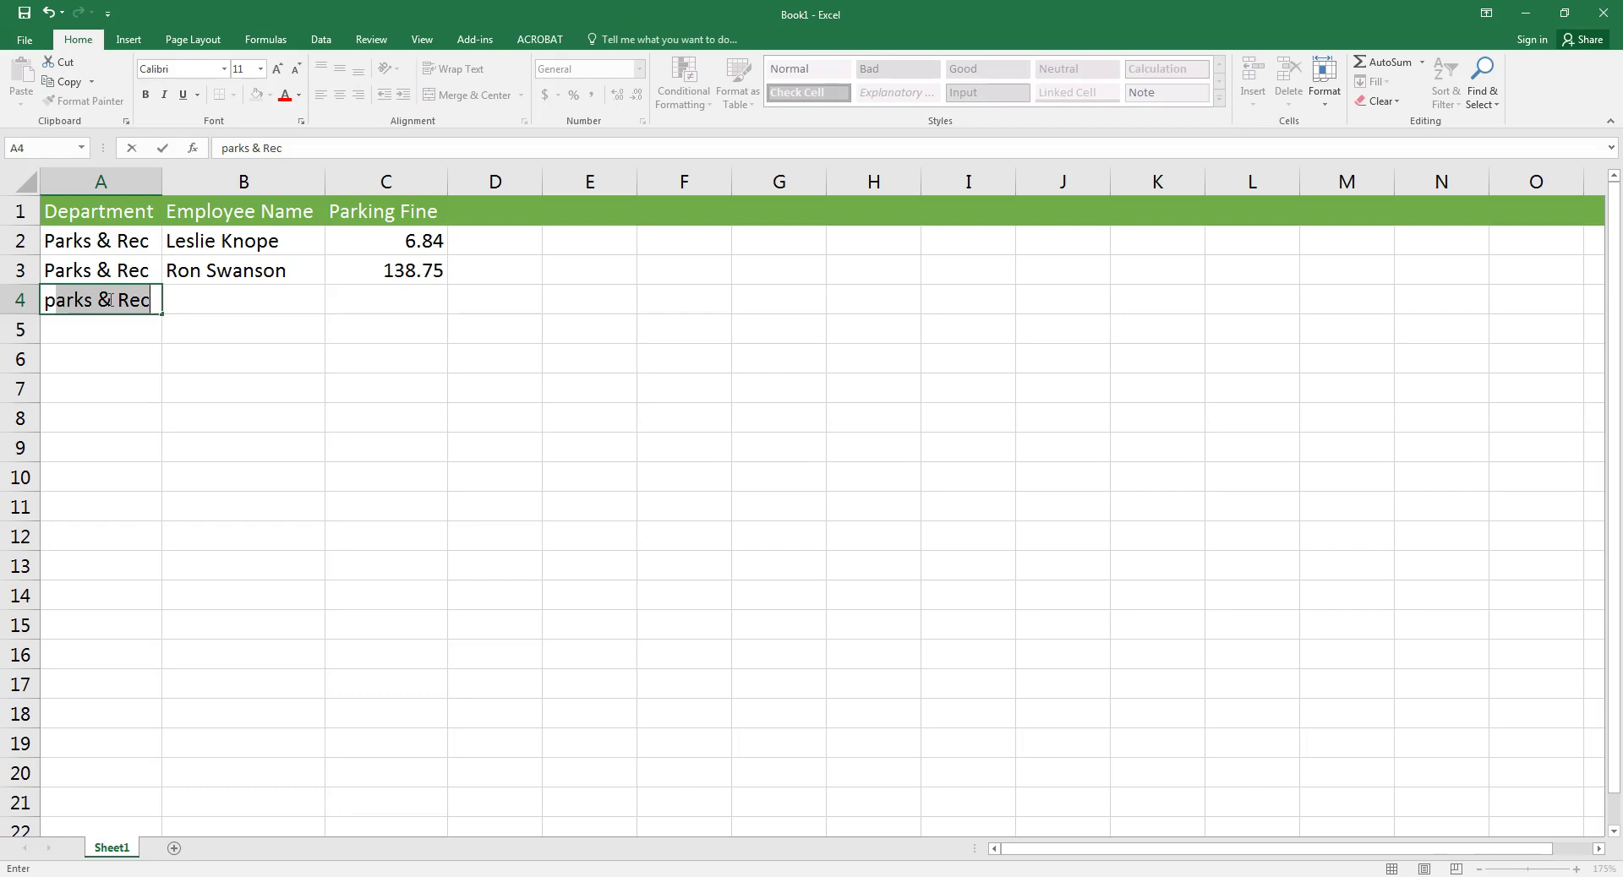
type("ay")
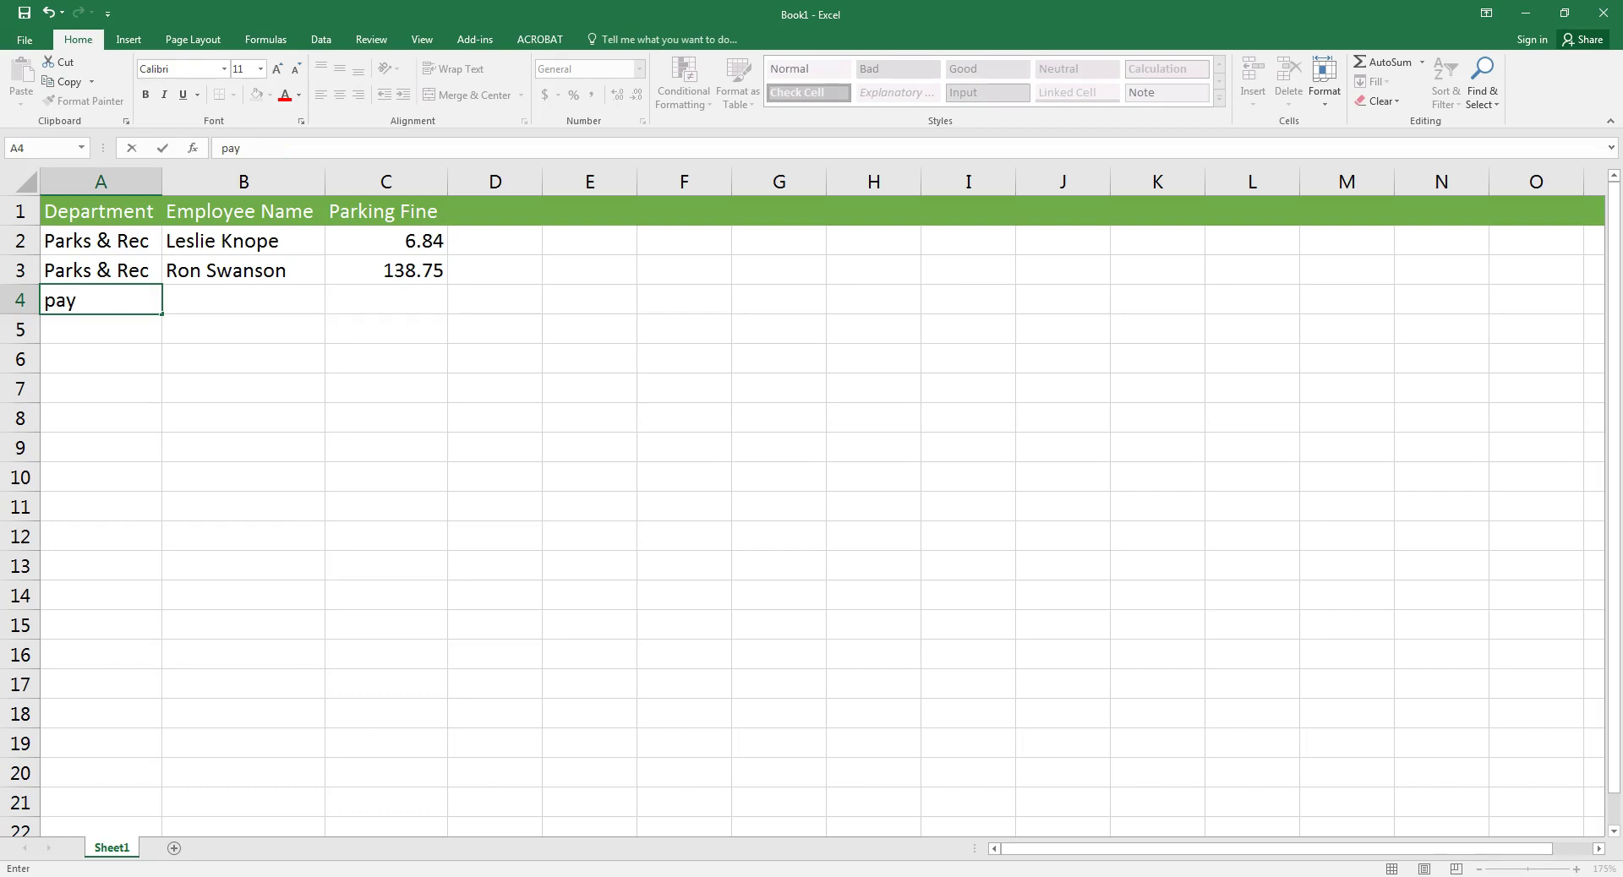
key("BackSpace")
key("BackSpace")
key("BackSpace")
Enter Monday in B6 and fill it down to B18 as a weekday series.
left_click(203, 350)
type("Monday")
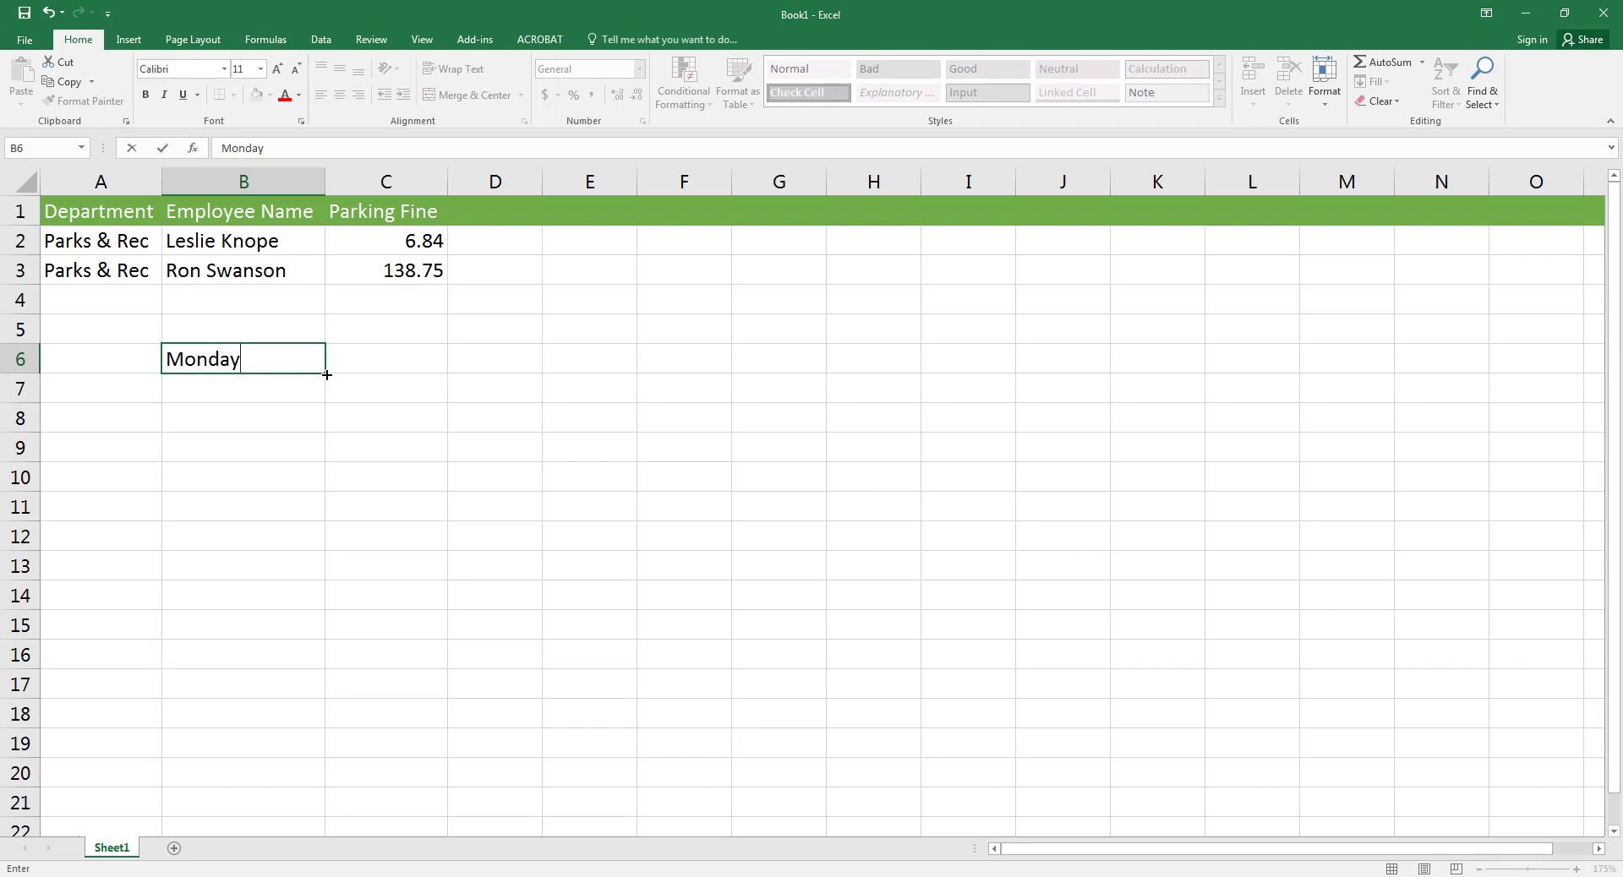
left_click_drag(327, 375, 295, 735)
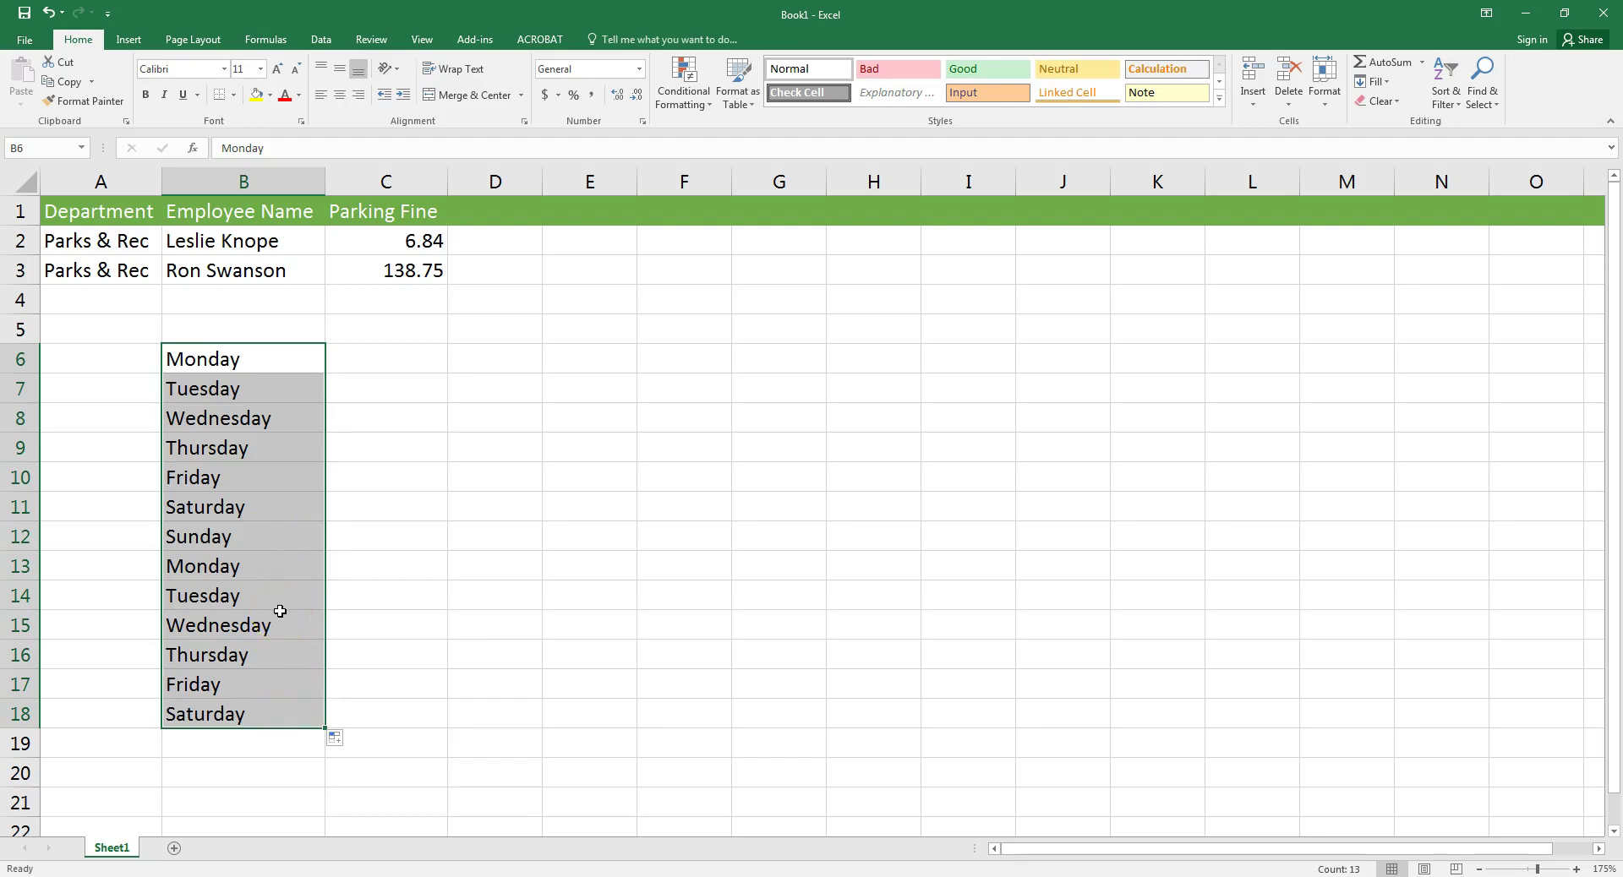
Enter April in C6 and fill it down to C18 as a month series.
left_click(362, 353)
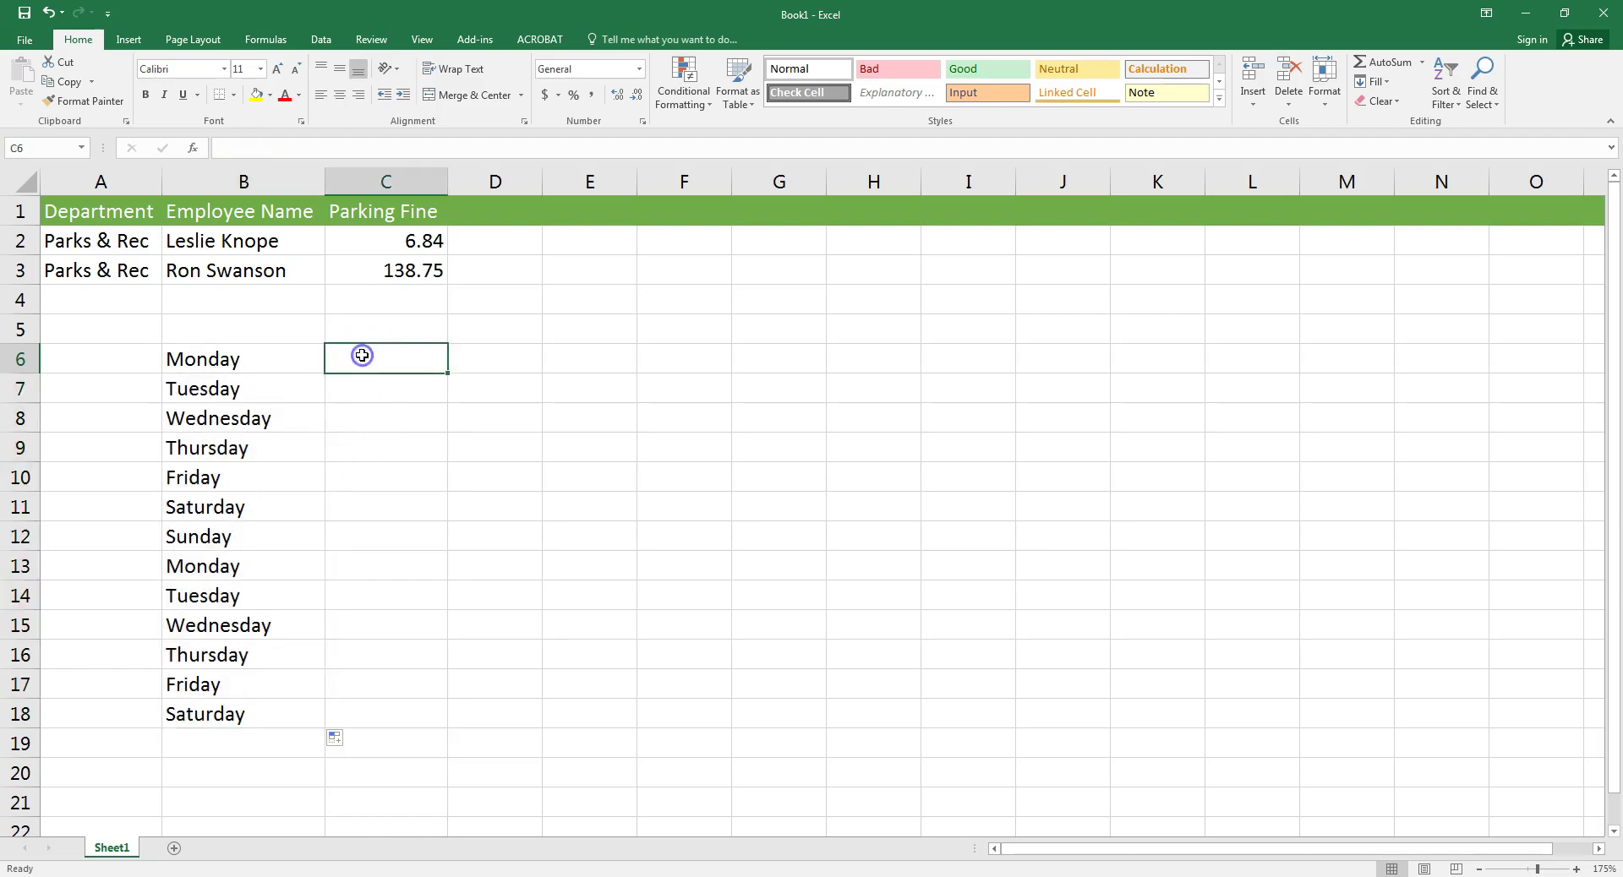
type("April")
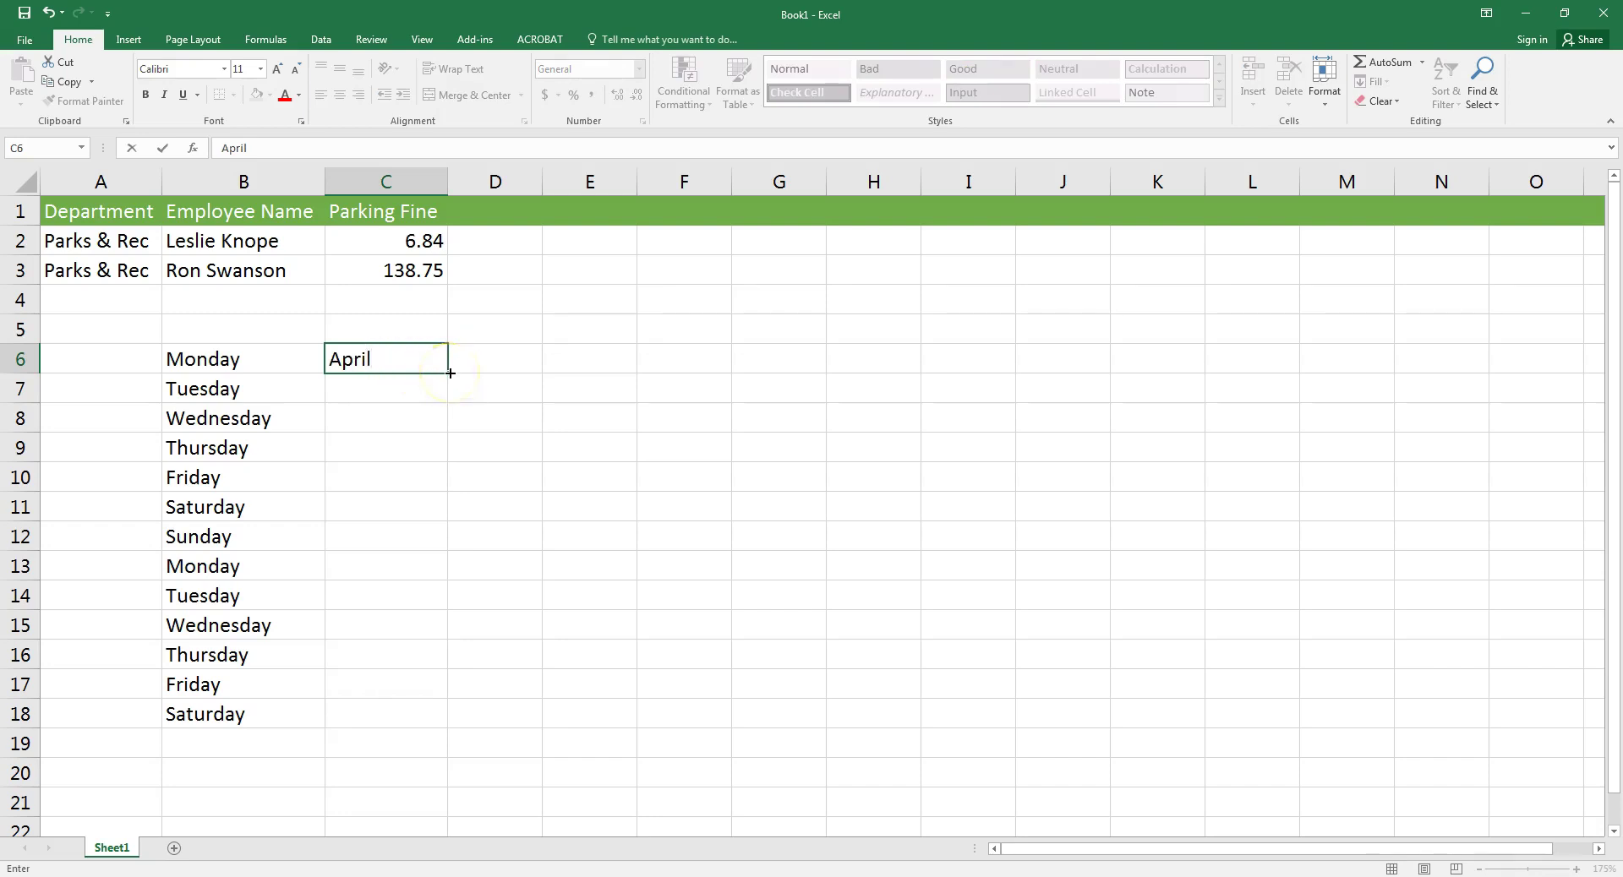
left_click_drag(449, 373, 422, 732)
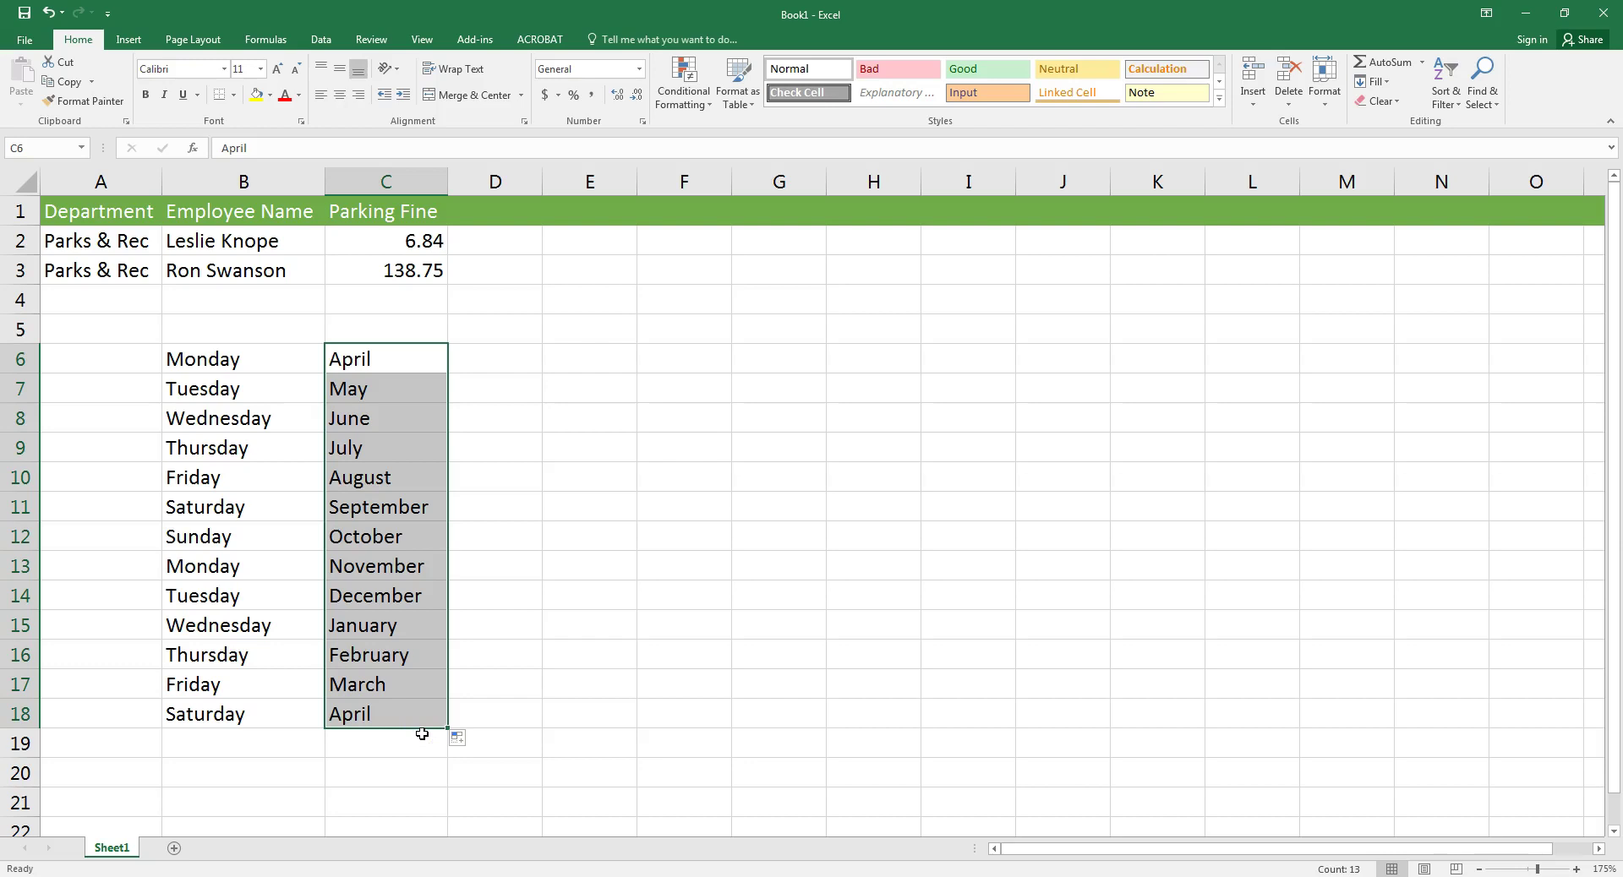
Enter the numbers 3, 6 and 9 in cells E6 to E8.
left_click(598, 361)
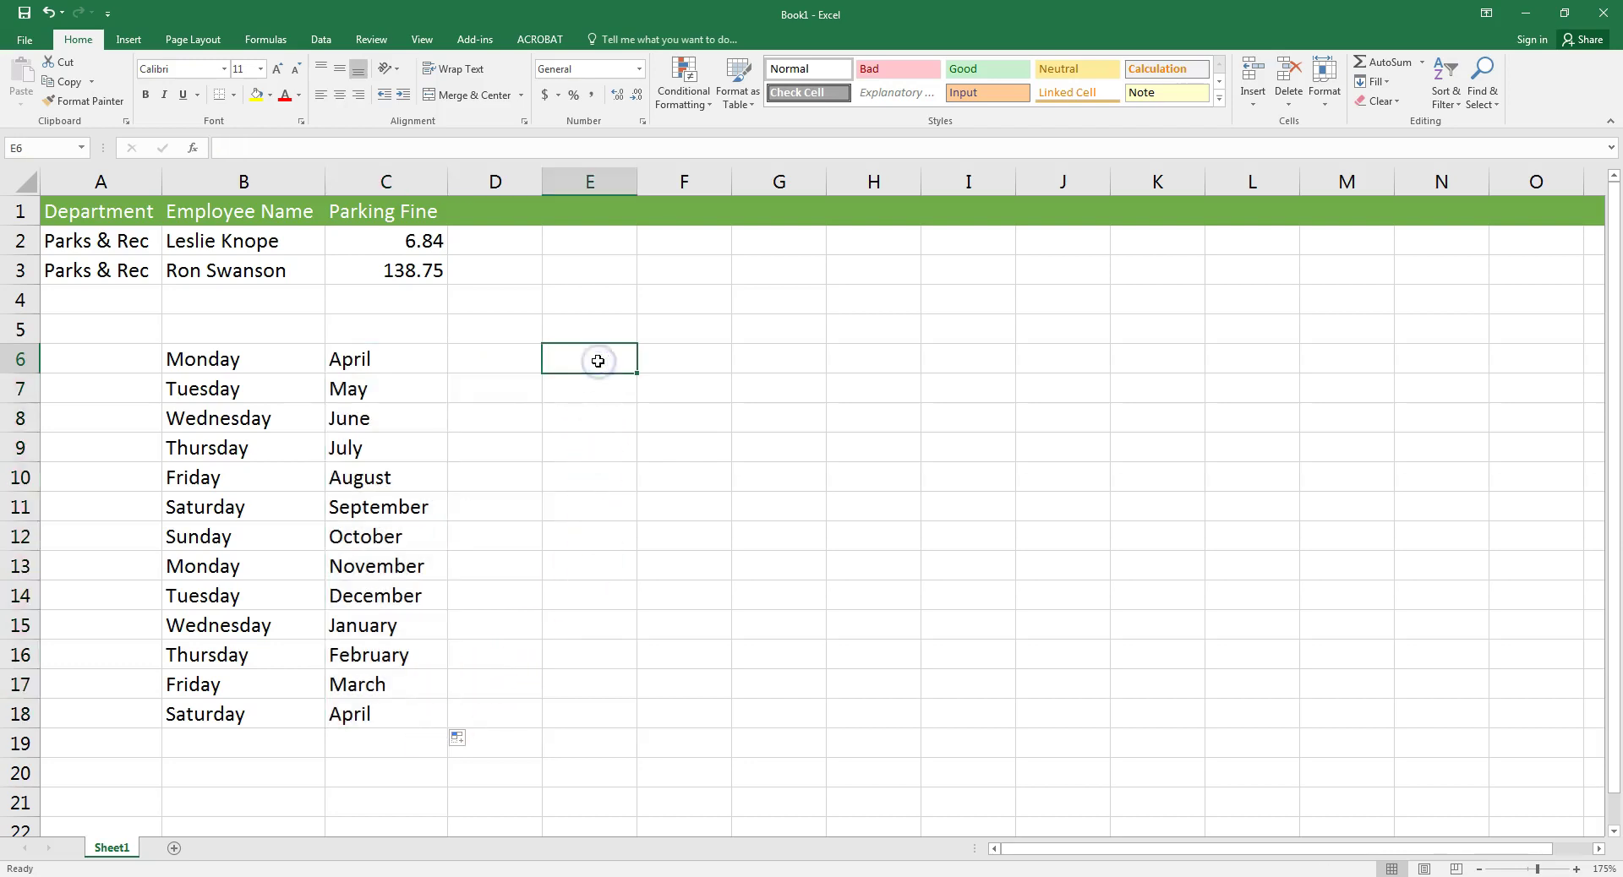
type("3")
double_click(595, 389)
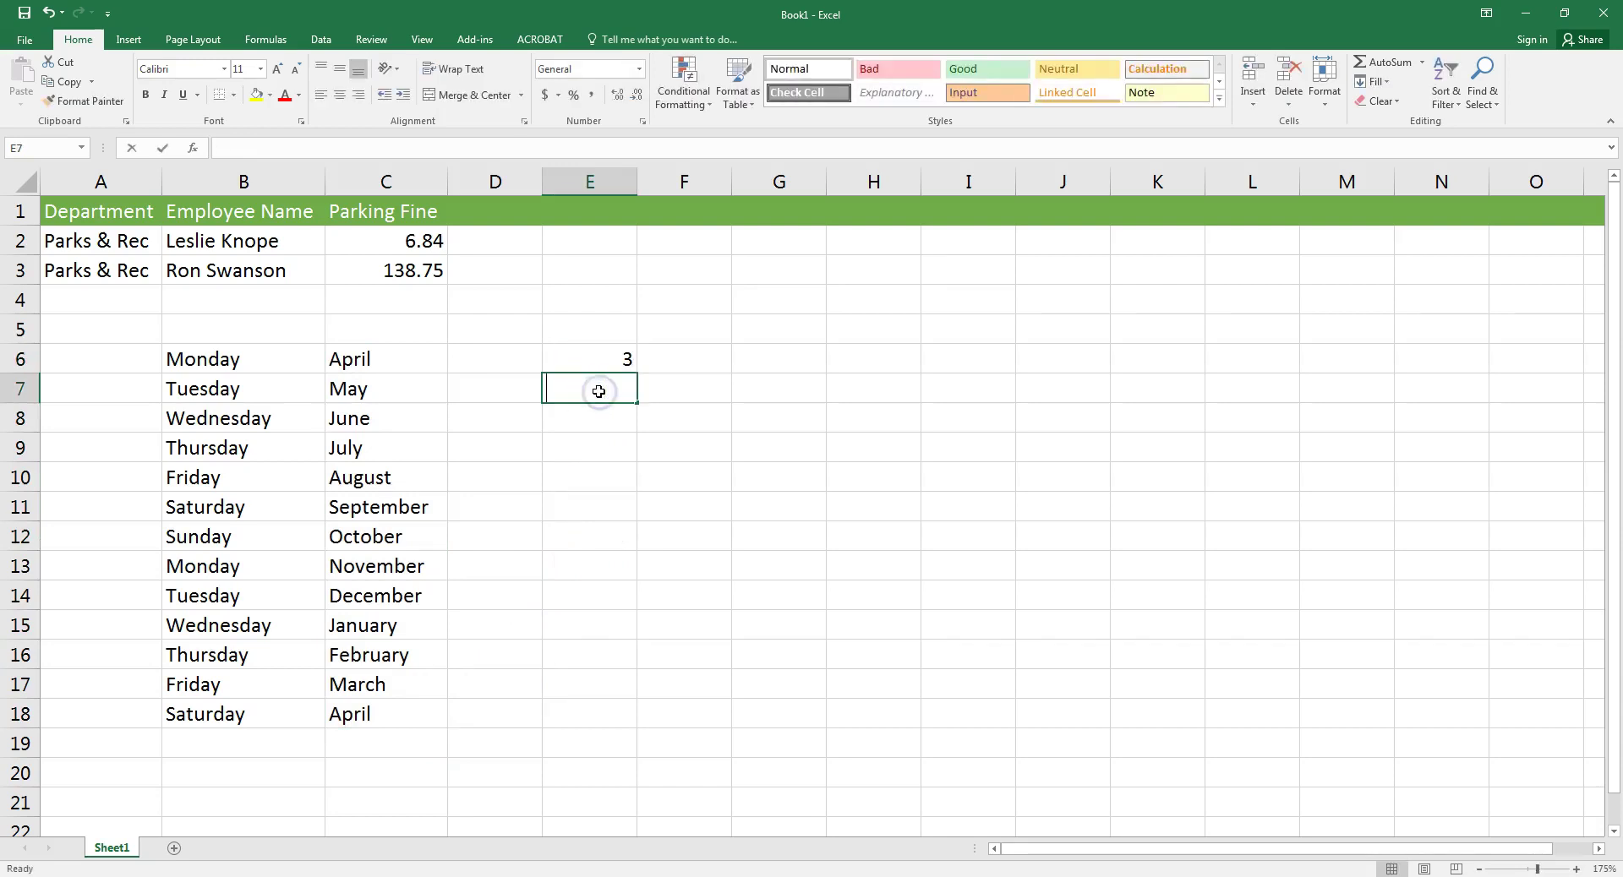
type("6")
key("Return")
type("9")
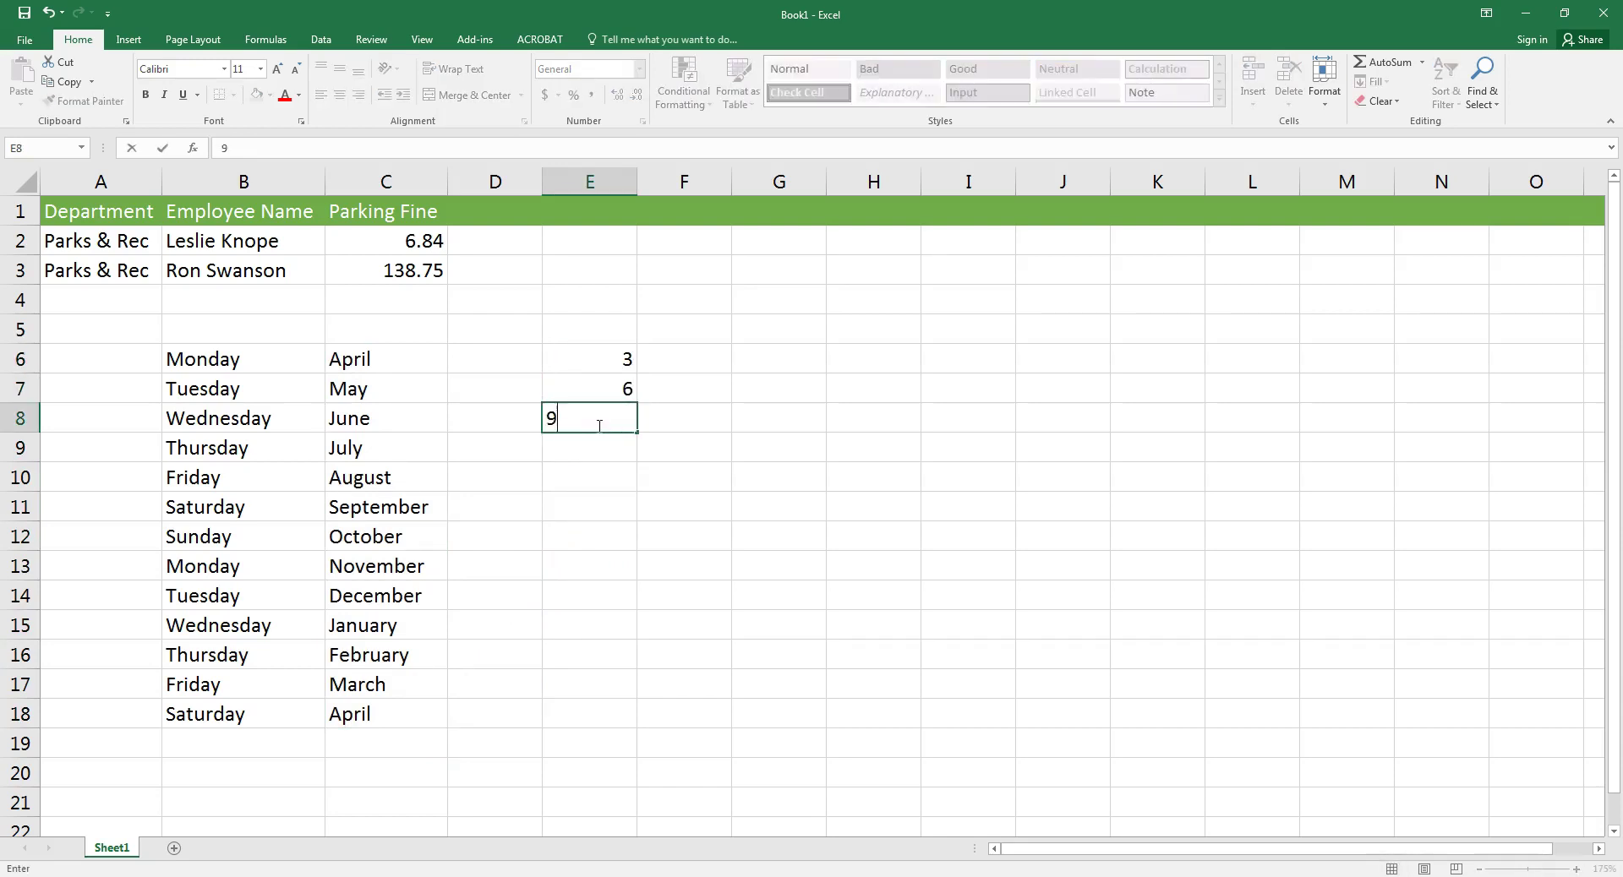
left_click(624, 446)
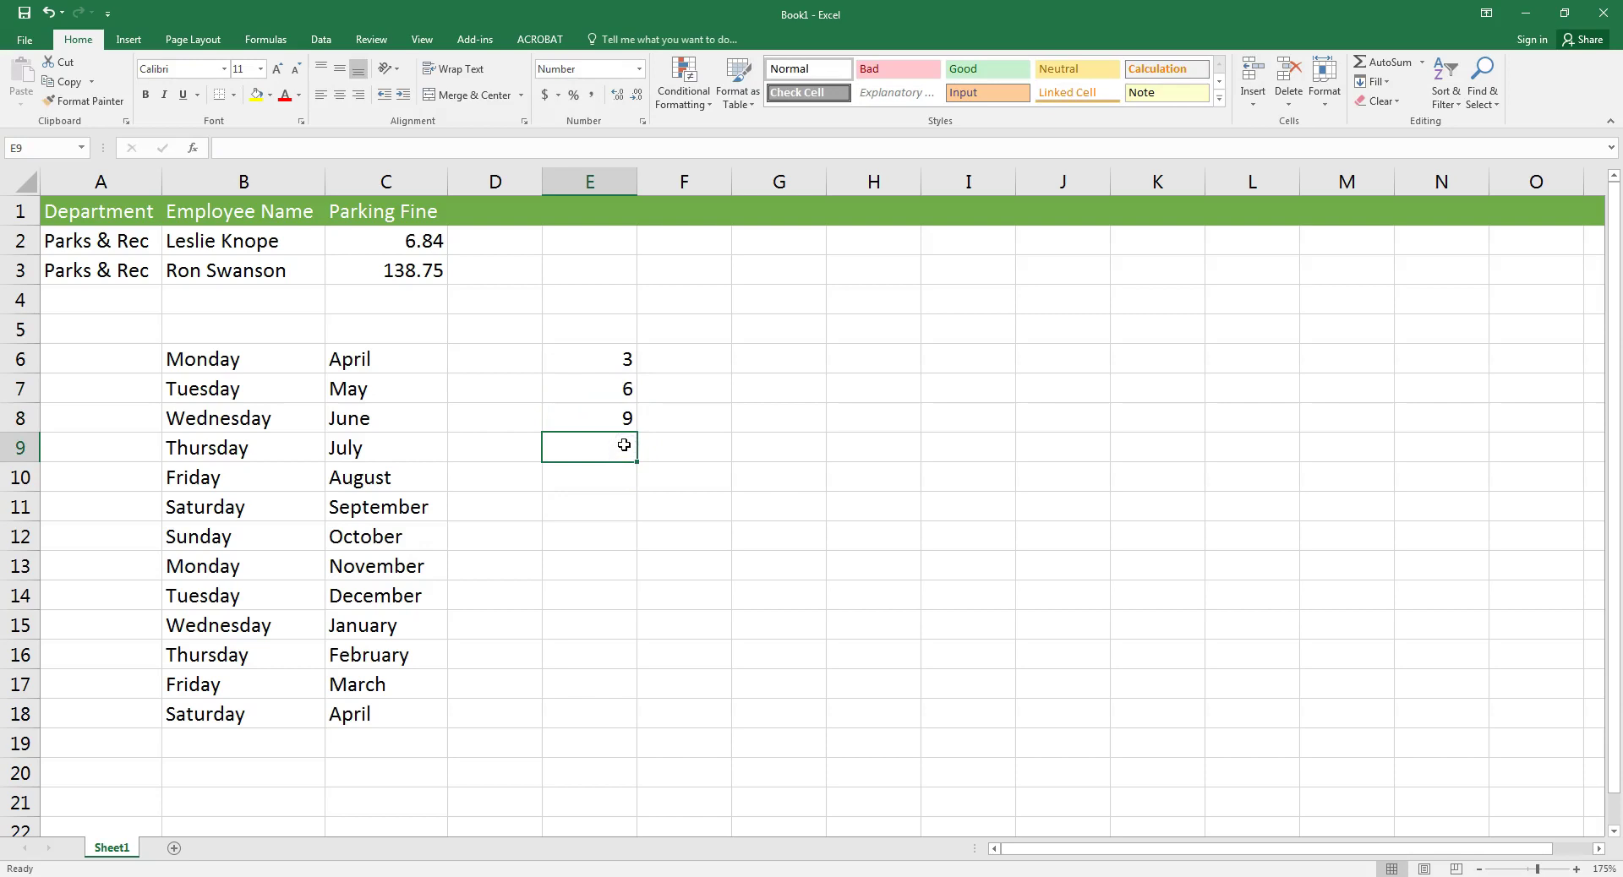
Extend the 3, 6, 9 pattern from E6:E8 down to E16, then select the added values.
left_click_drag(620, 362, 617, 426)
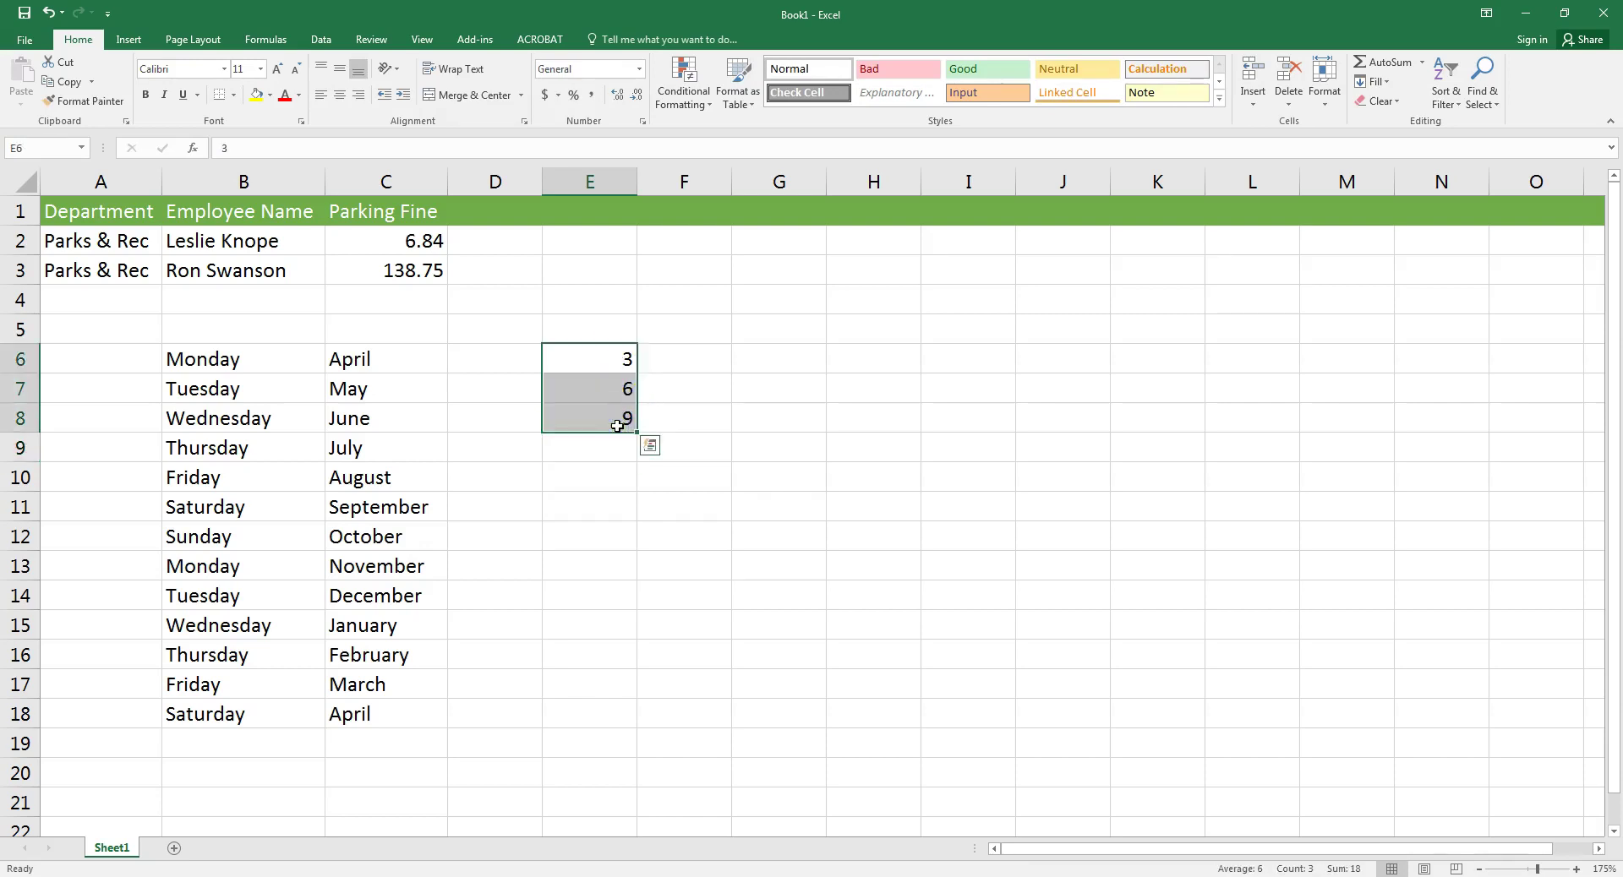
left_click(639, 432)
left_click_drag(638, 432, 619, 680)
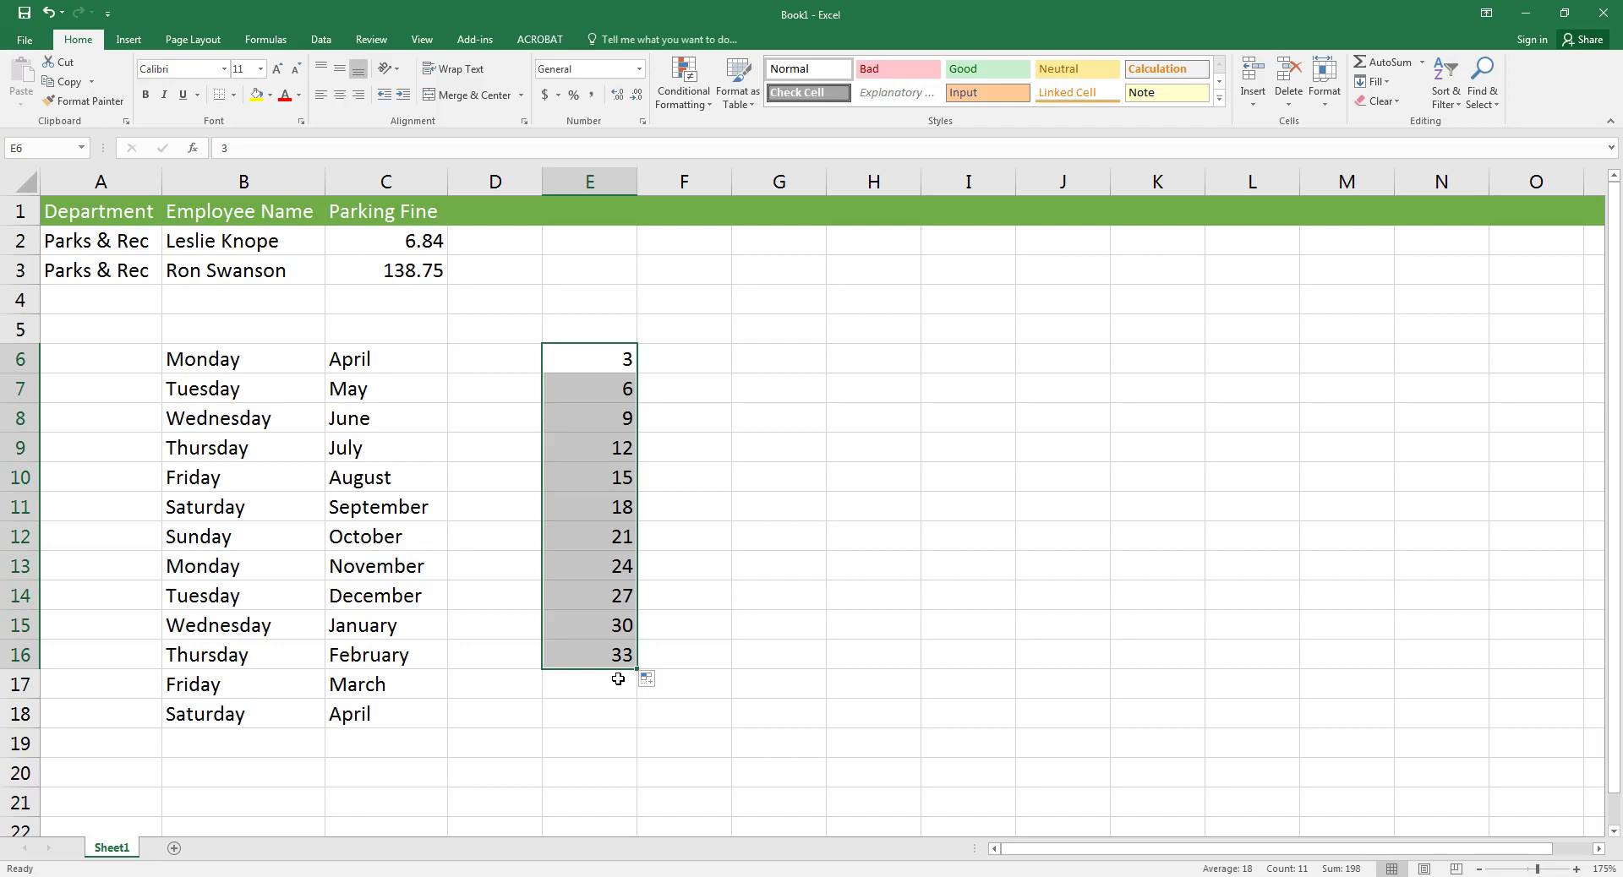
left_click_drag(621, 655, 624, 447)
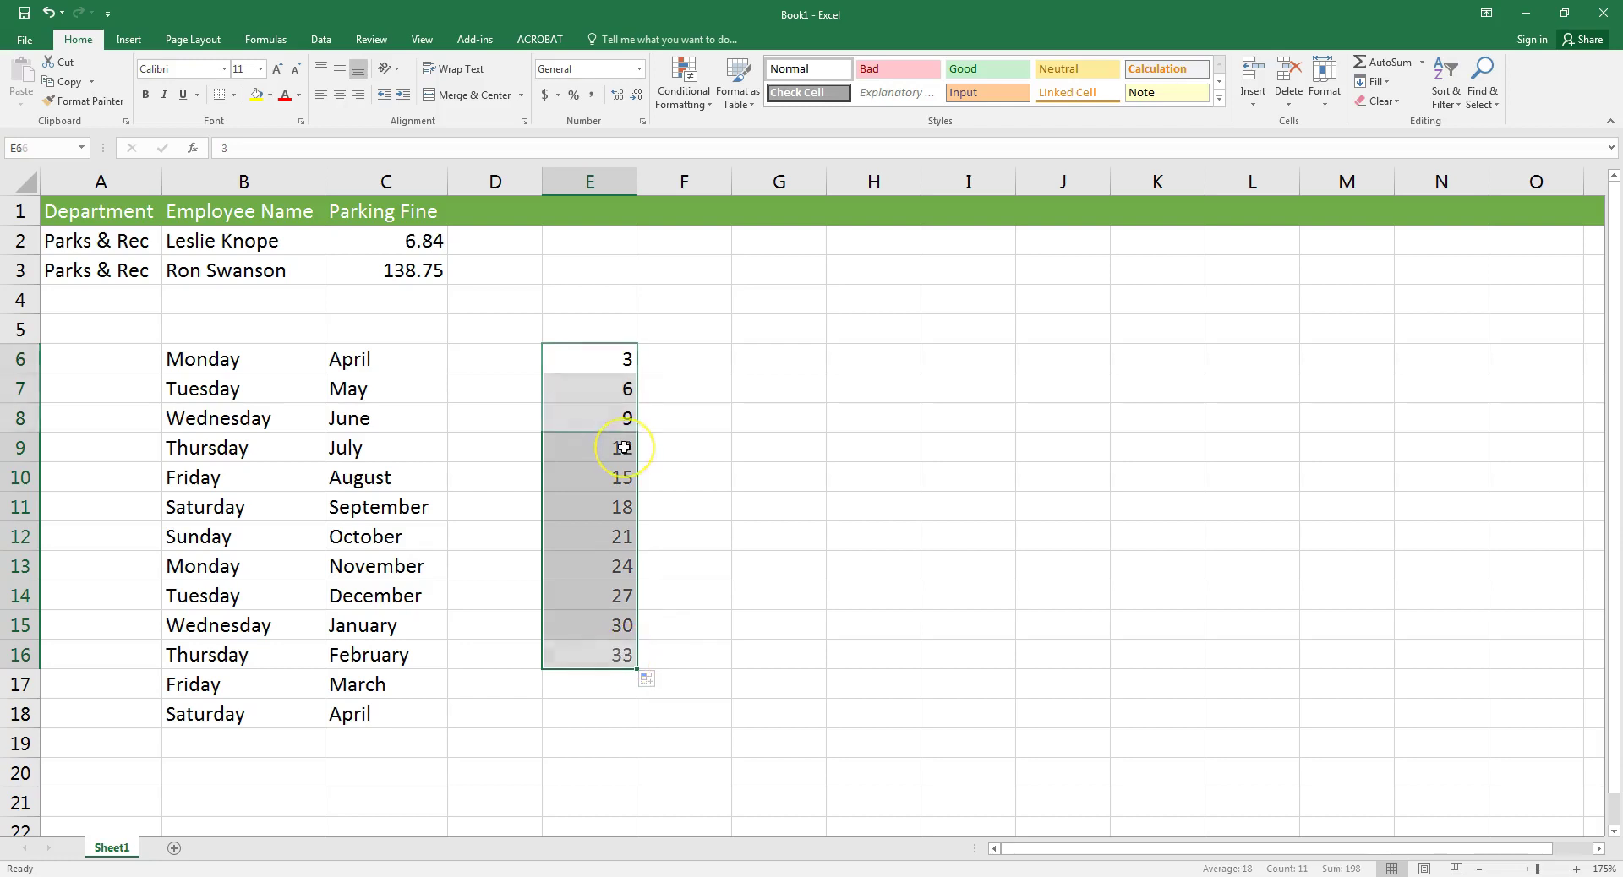
Clear the extended values, change E8 to 12, and fill 3, 6, 12 down to E15.
key("Delete")
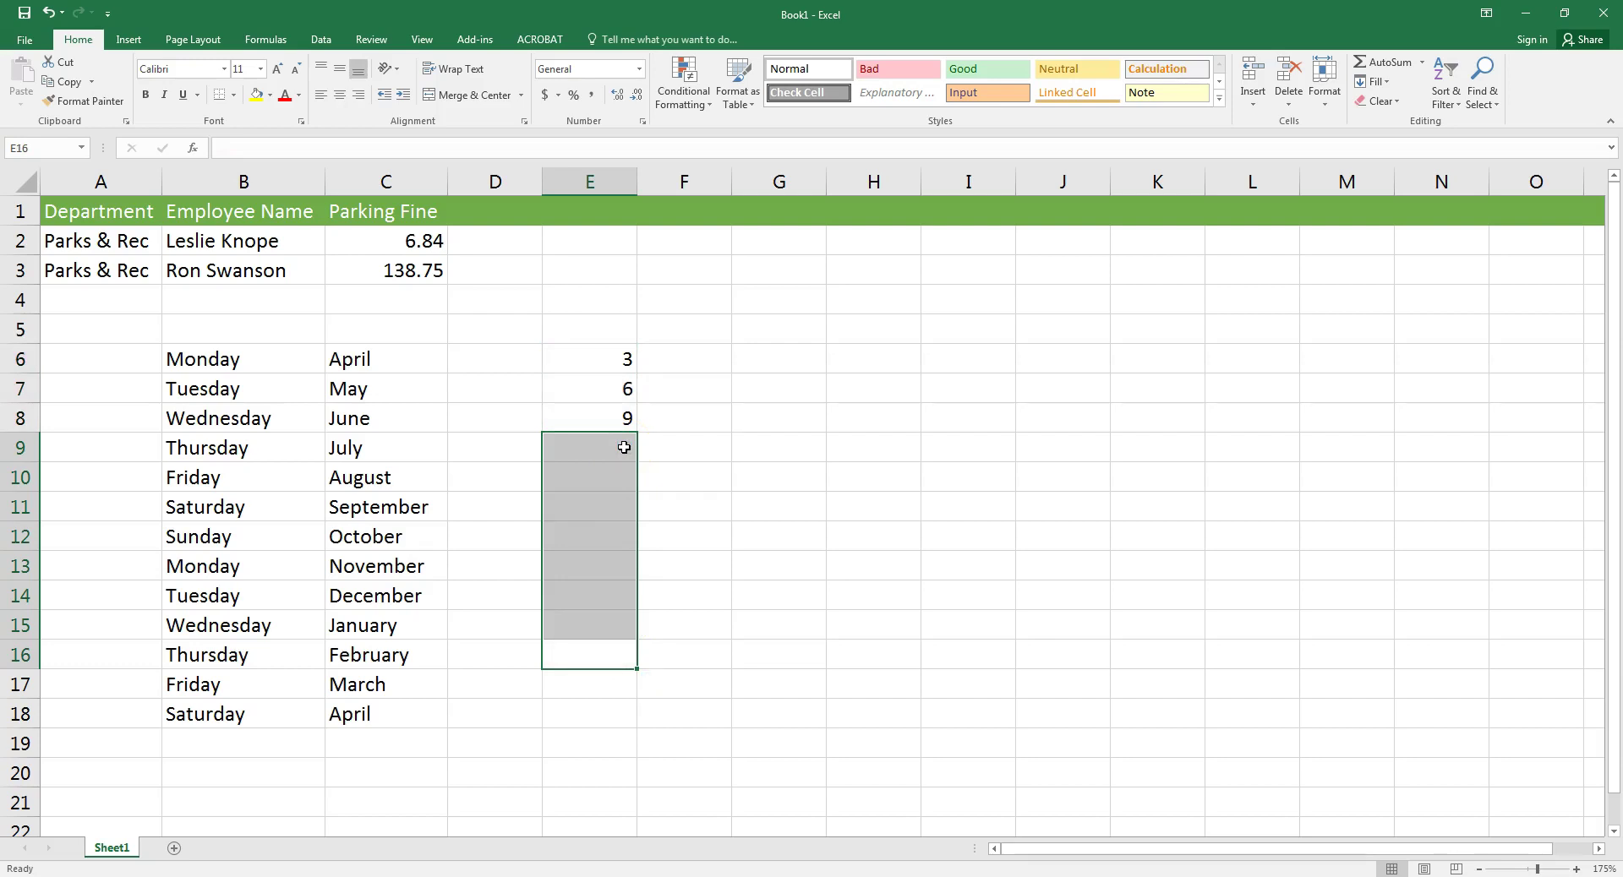
left_click(617, 418)
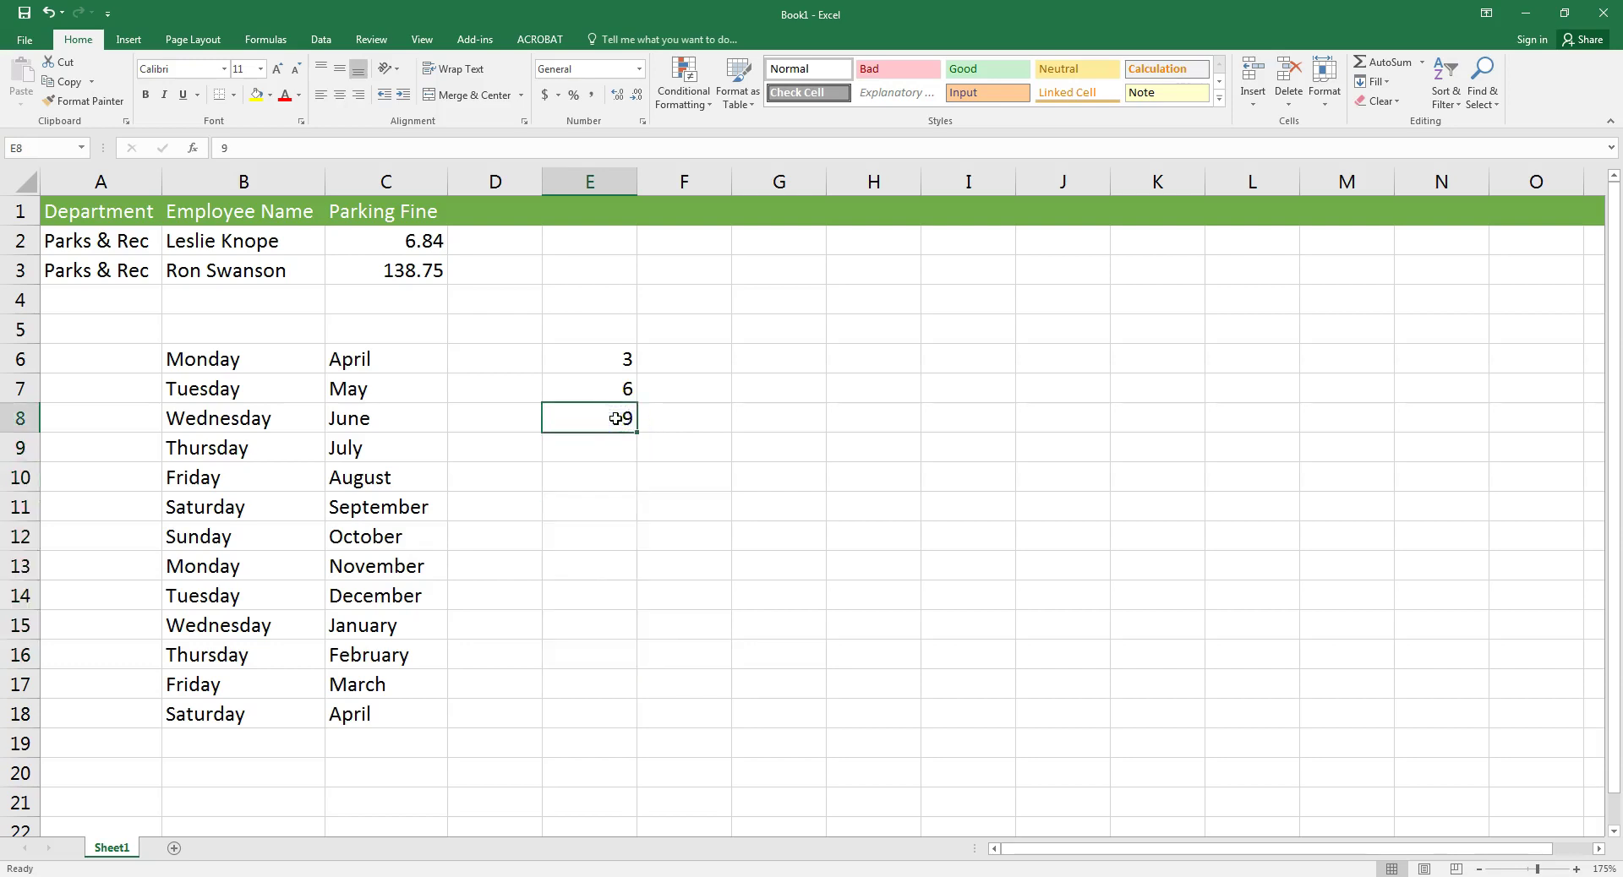
type("12")
key("Return")
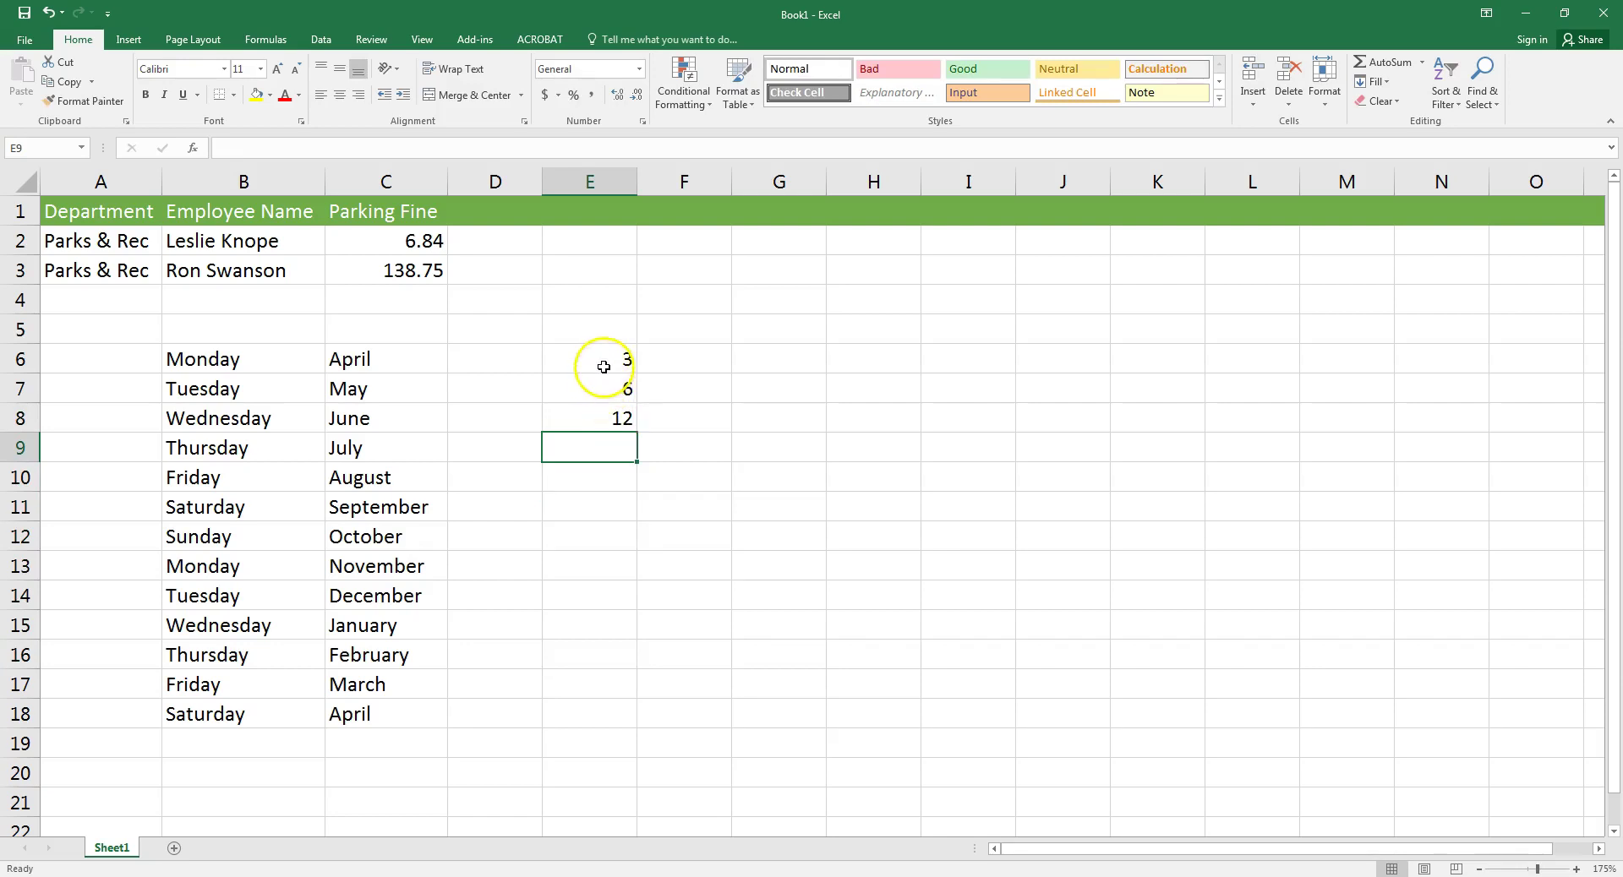
left_click_drag(605, 363, 640, 658)
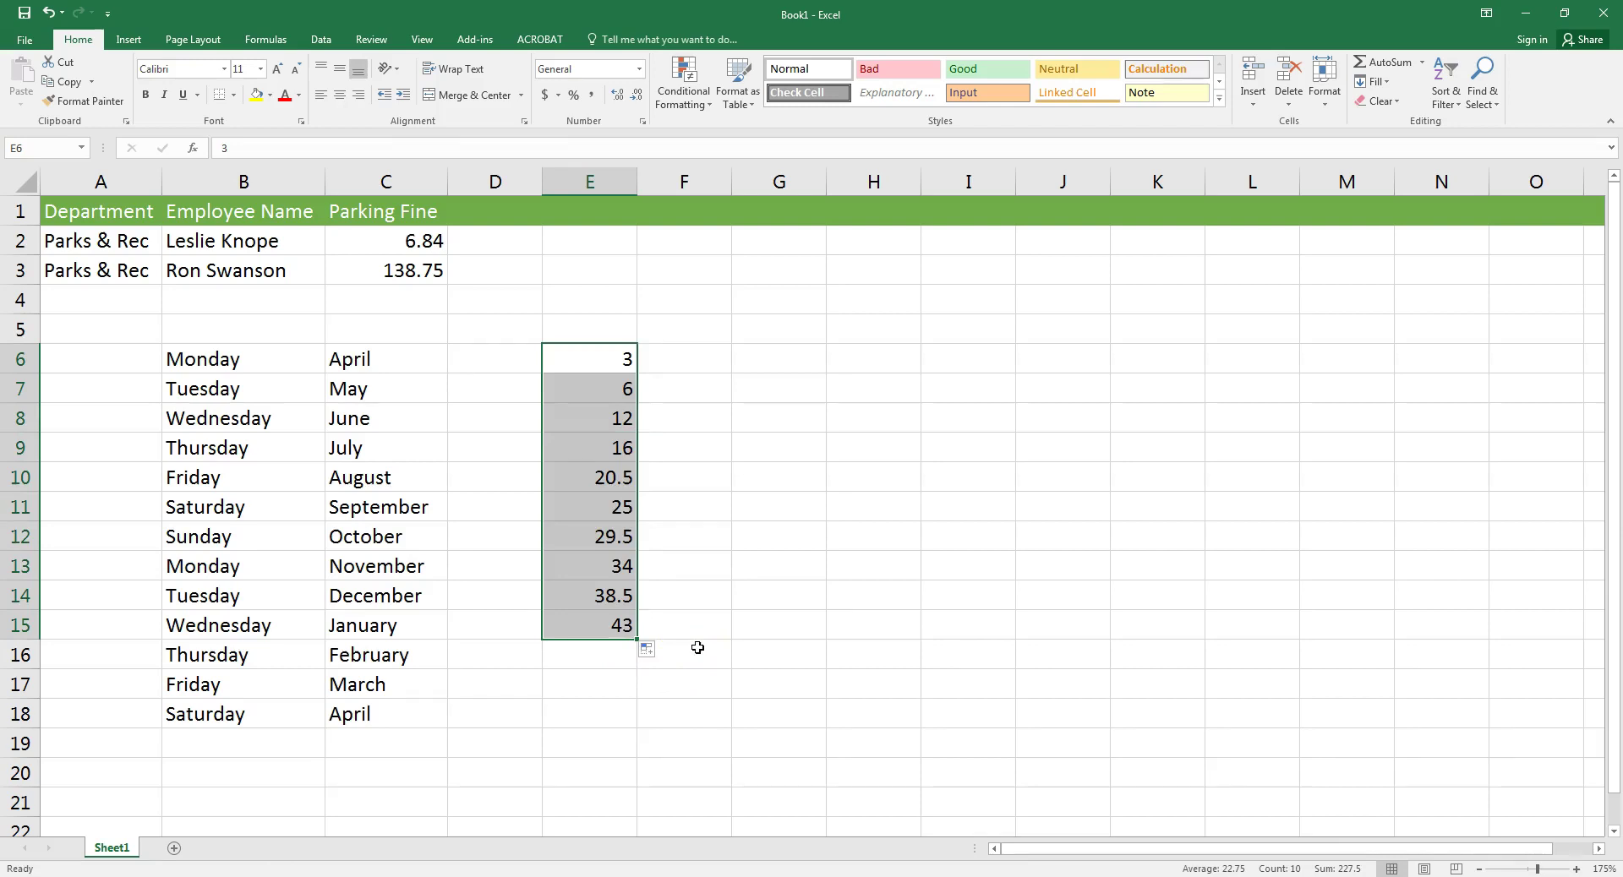
left_click(668, 612)
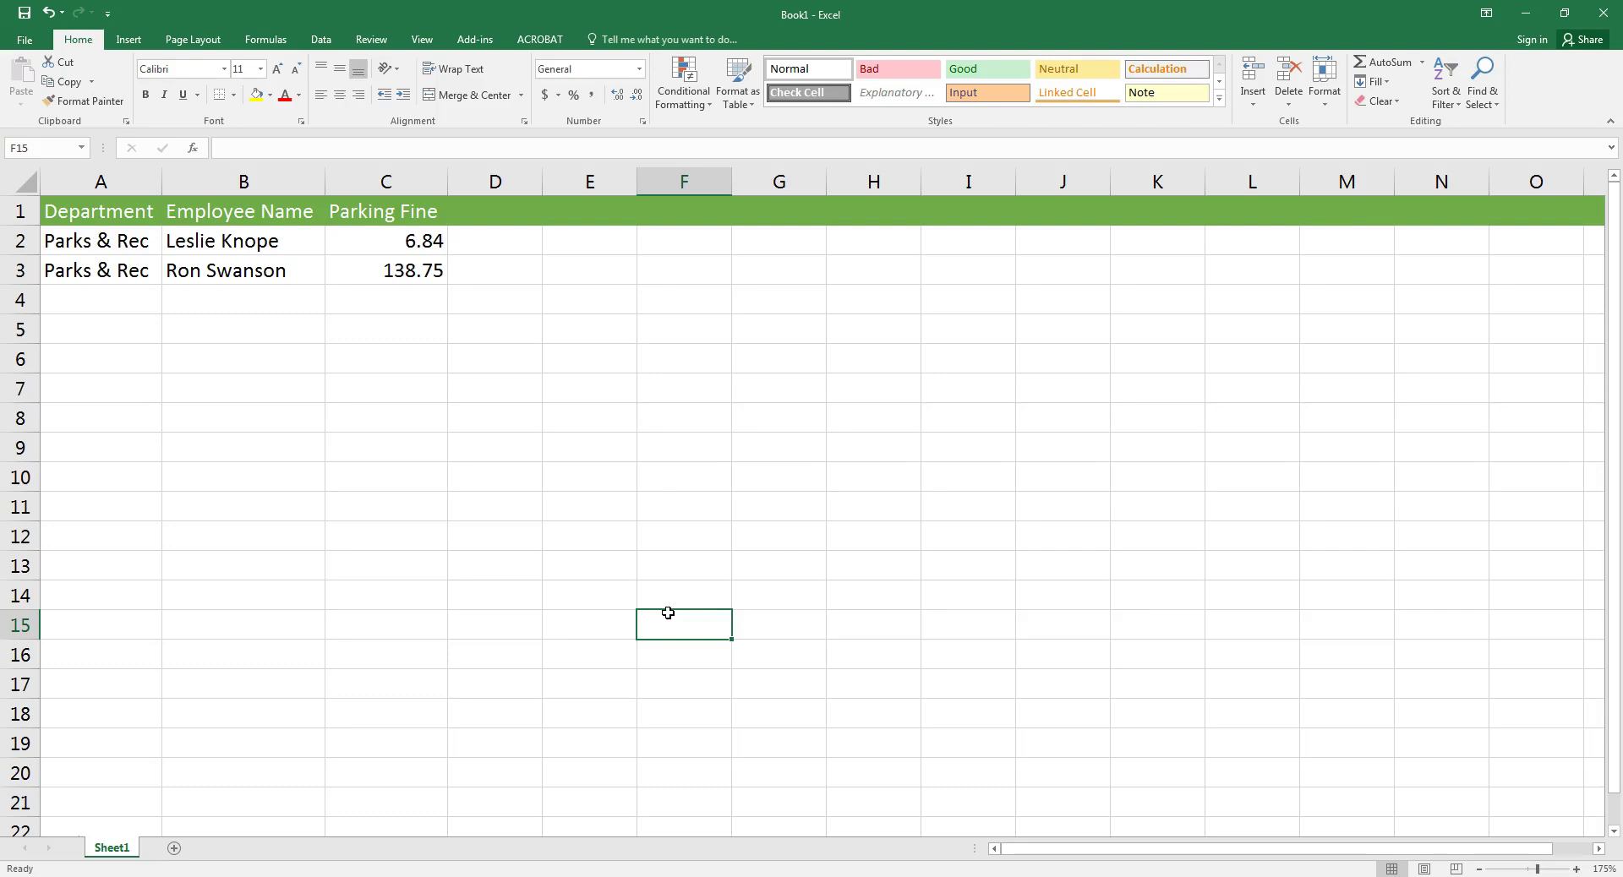
Paste El Camino College into B7 and copy it down through B20.
left_click(264, 393)
type("El Camino College")
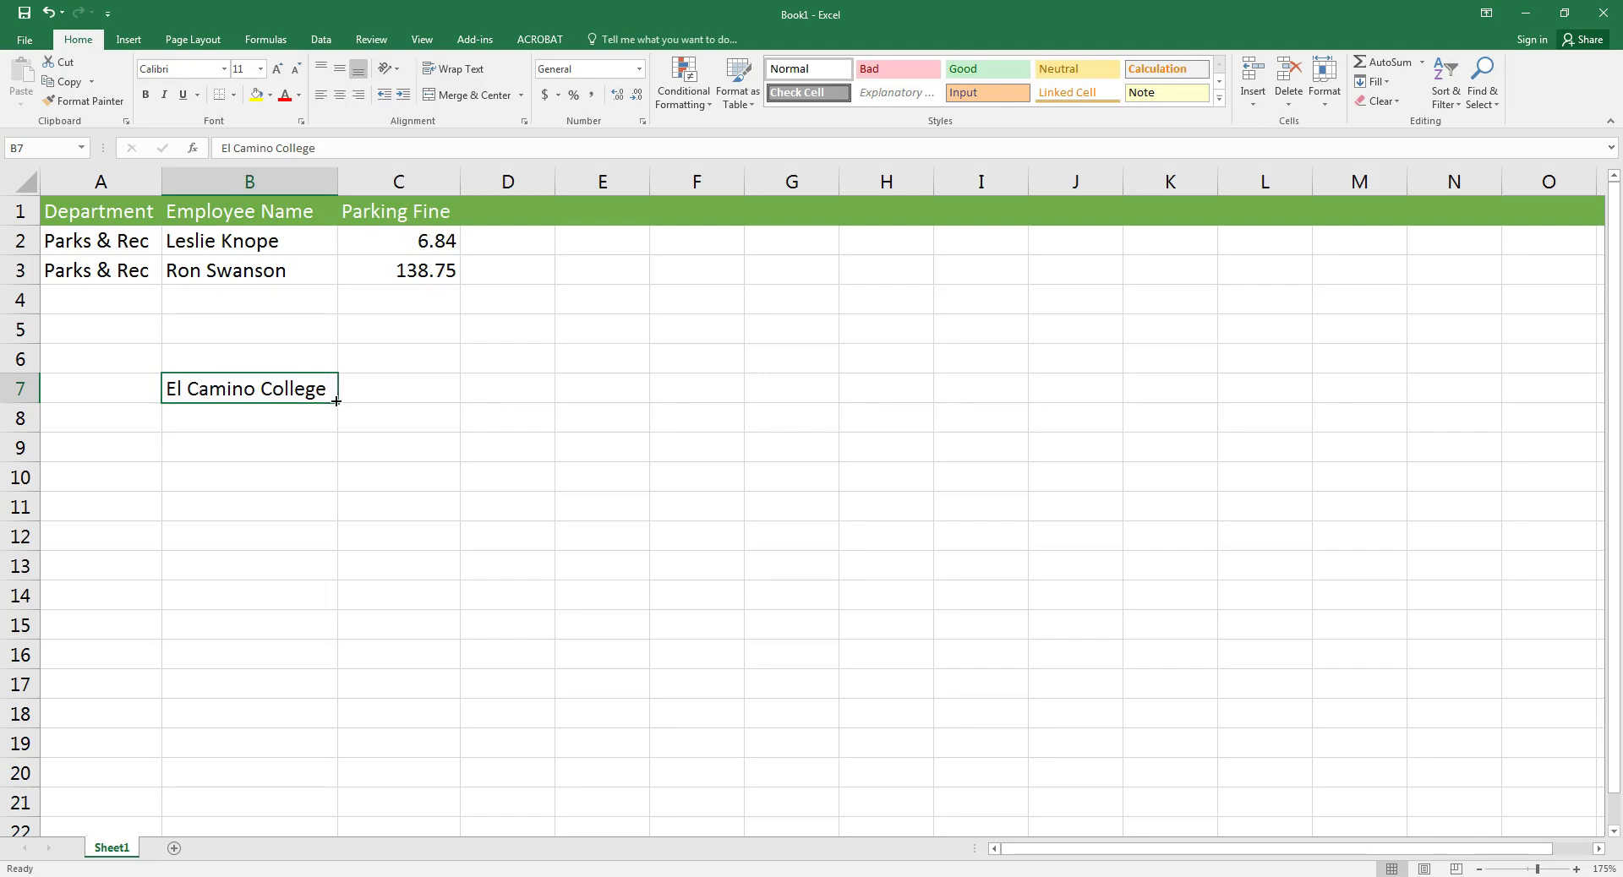
left_click_drag(337, 403, 331, 789)
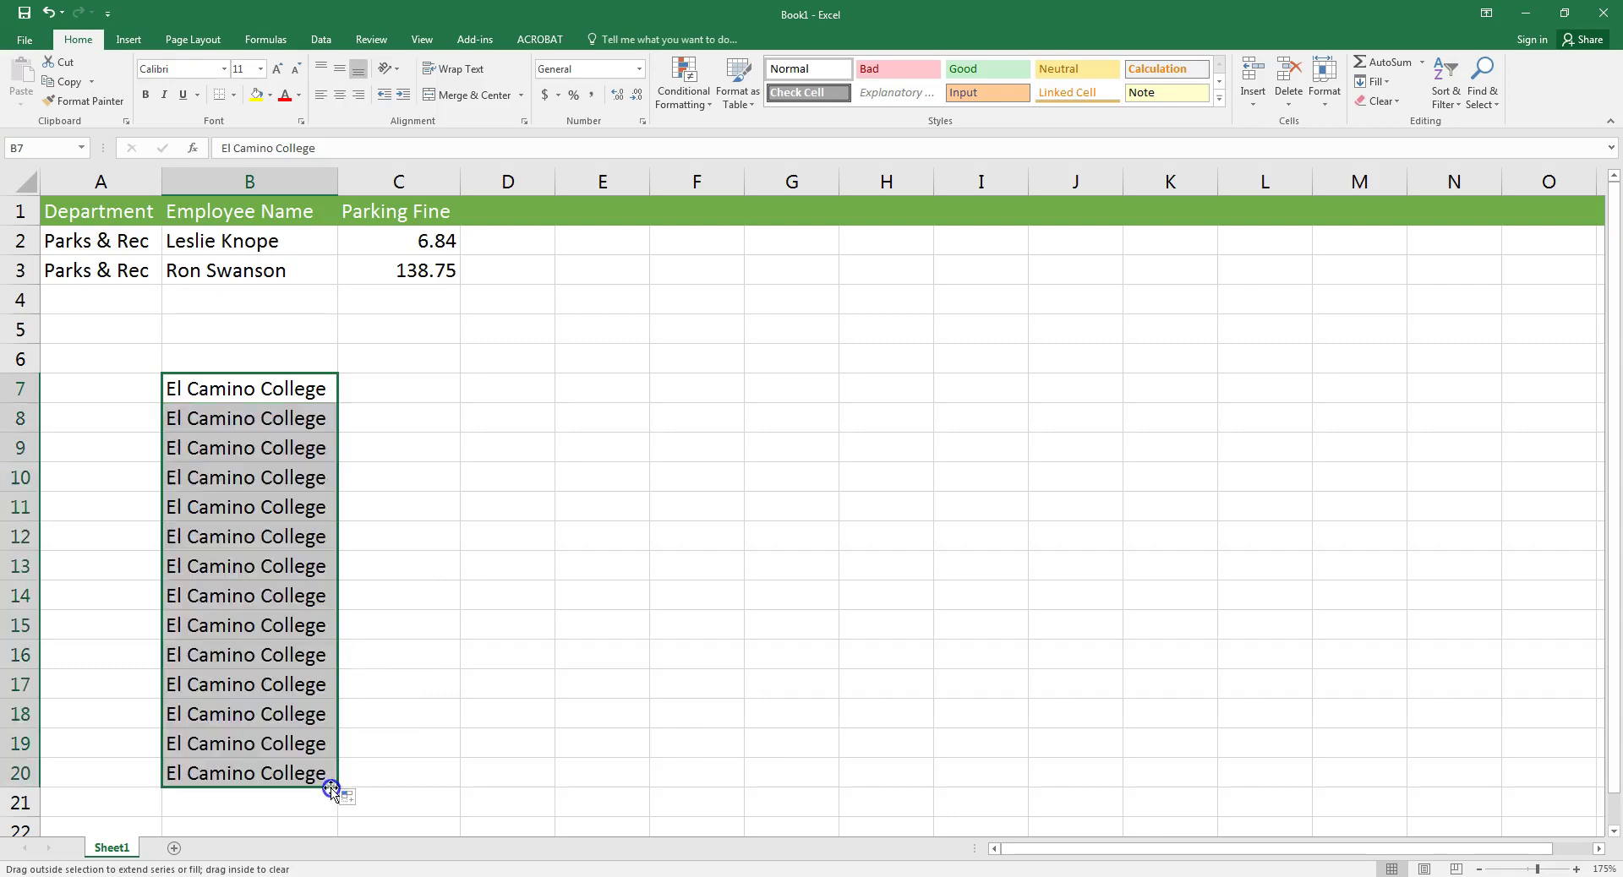